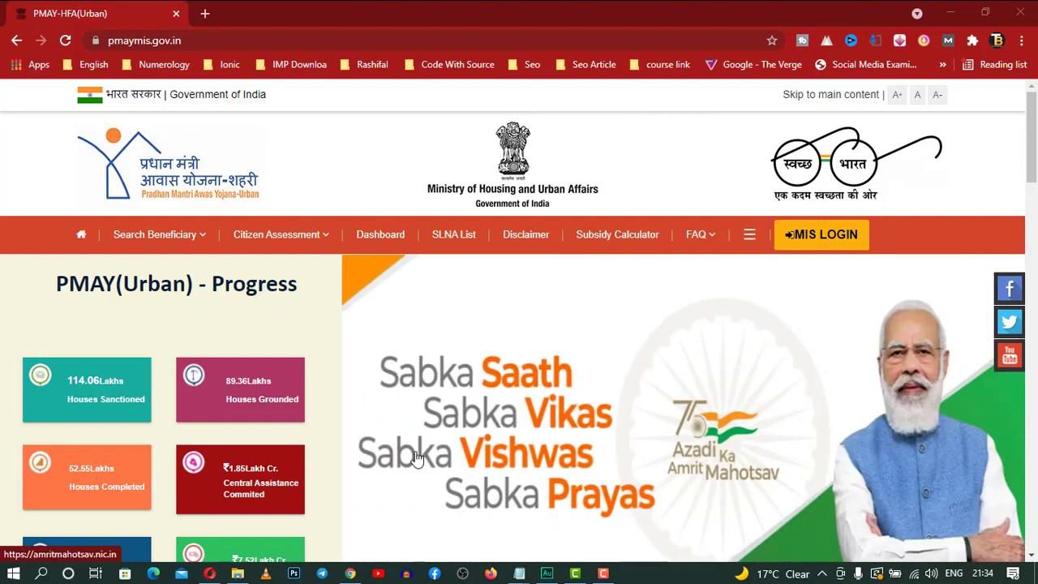
Choose In Situ Slum Redevelopment (ISSR) from Citizen Assessment > Apply Online
{"action": "scroll", "coordinate": [416, 458], "scroll_direction": "down", "scroll_amount": 1}
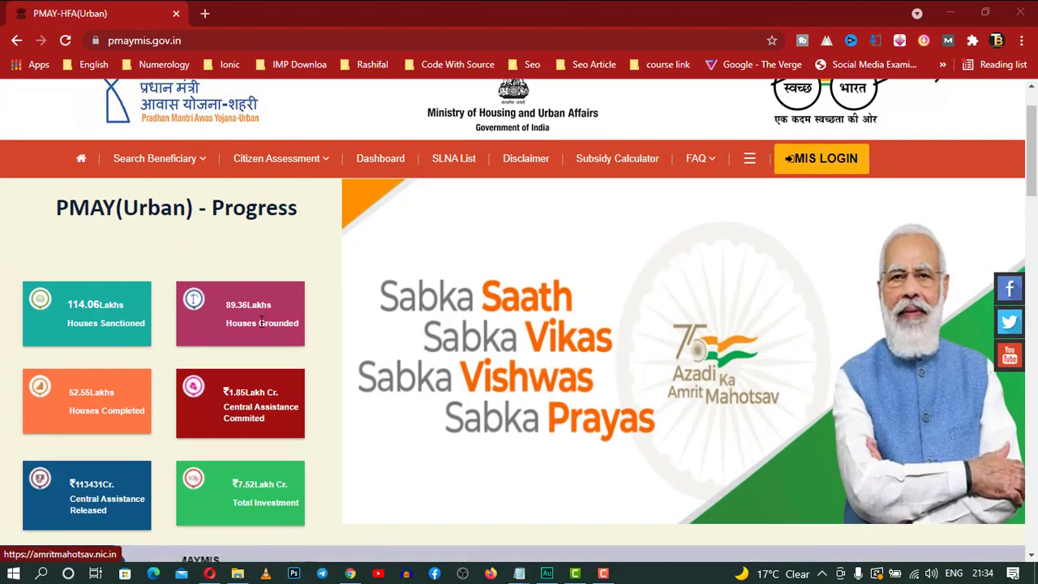
{"action": "mouse_move", "coordinate": [325, 169]}
{"action": "mouse_move", "coordinate": [311, 210]}
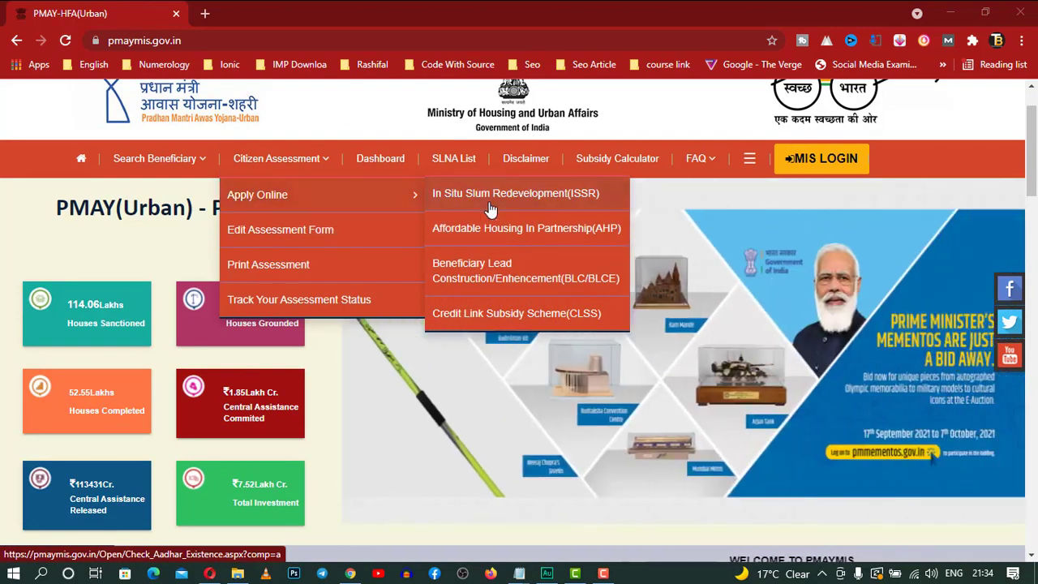
{"action": "left_click", "coordinate": [587, 208]}
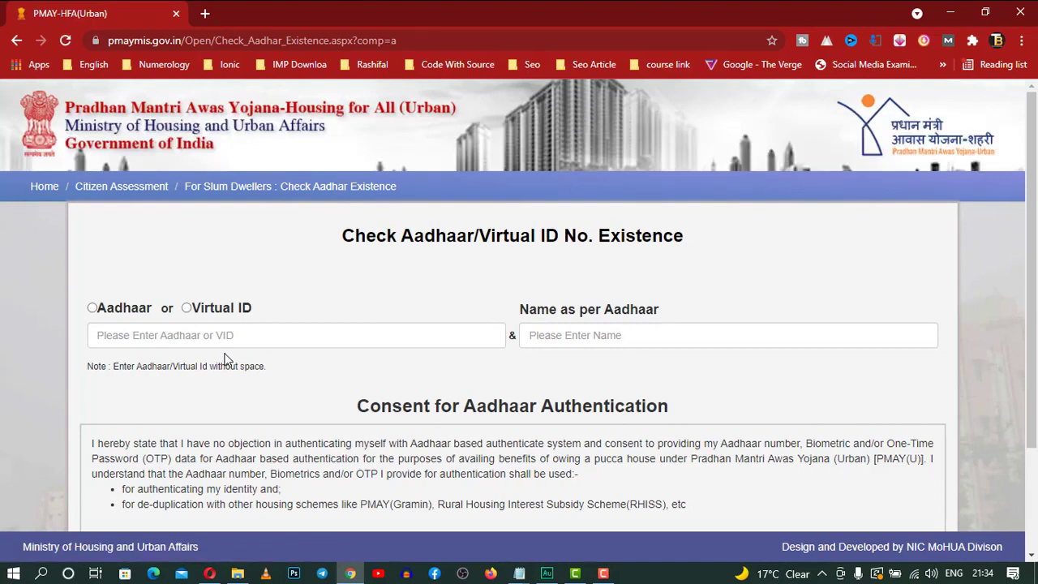
Check the applicant's Aadhaar number and name as per Aadhaar, with the consent box ticked
{"action": "left_click", "coordinate": [92, 308]}
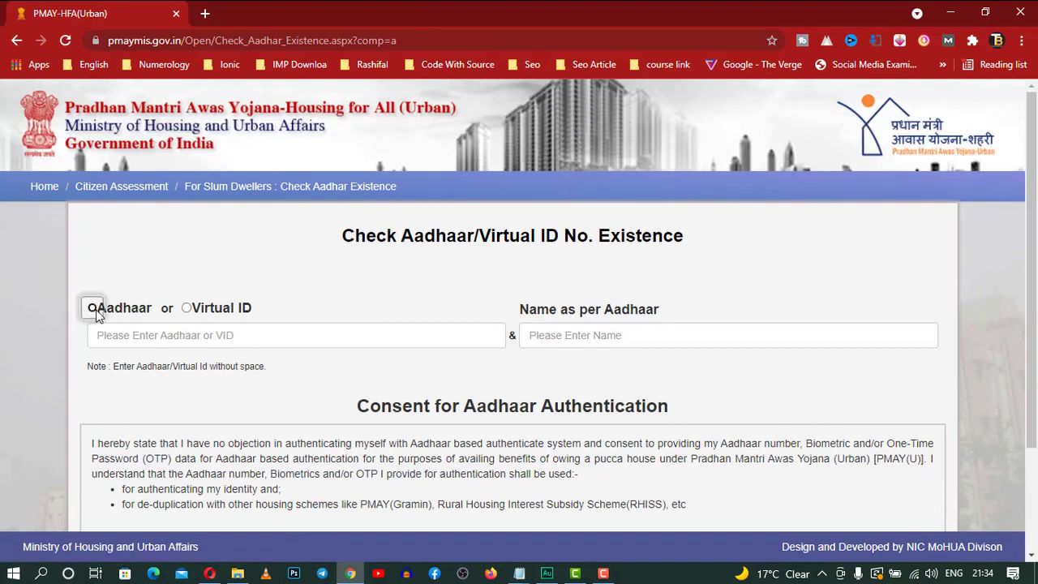
{"action": "left_click", "coordinate": [140, 337]}
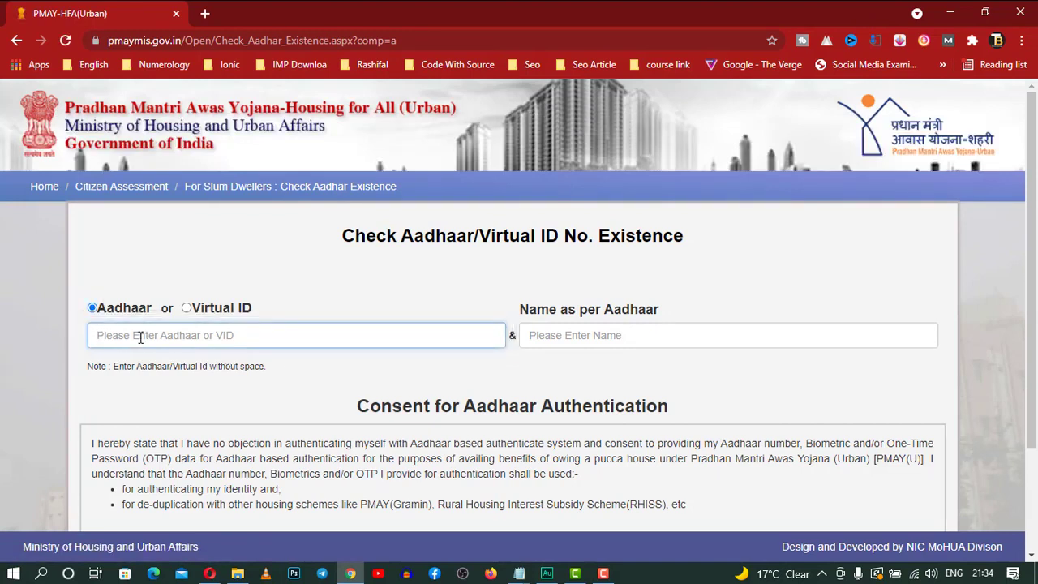
{"action": "type", "text": "**"}
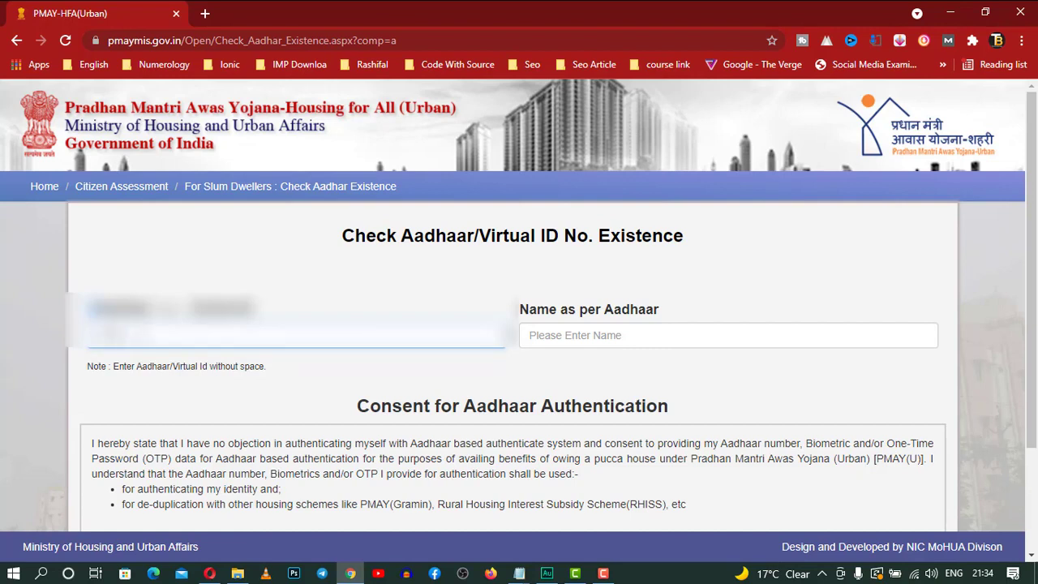
{"action": "type", "text": "***"}
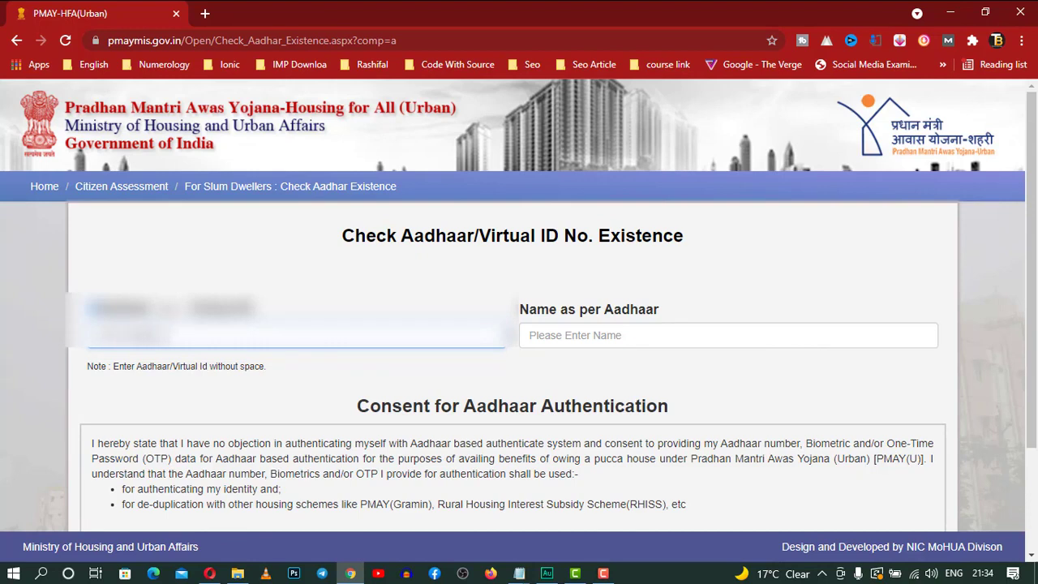
{"action": "left_click", "coordinate": [600, 339]}
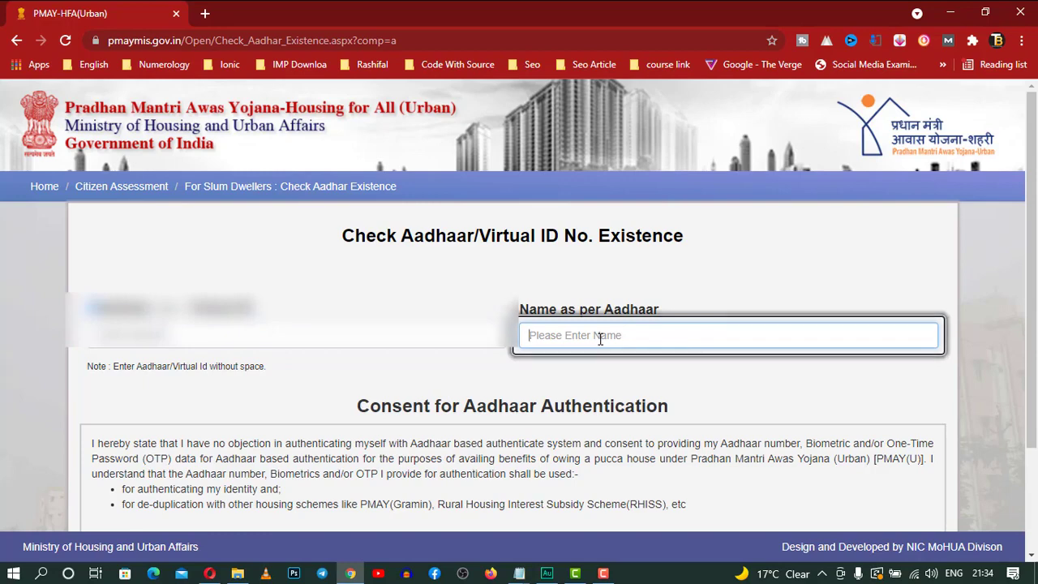
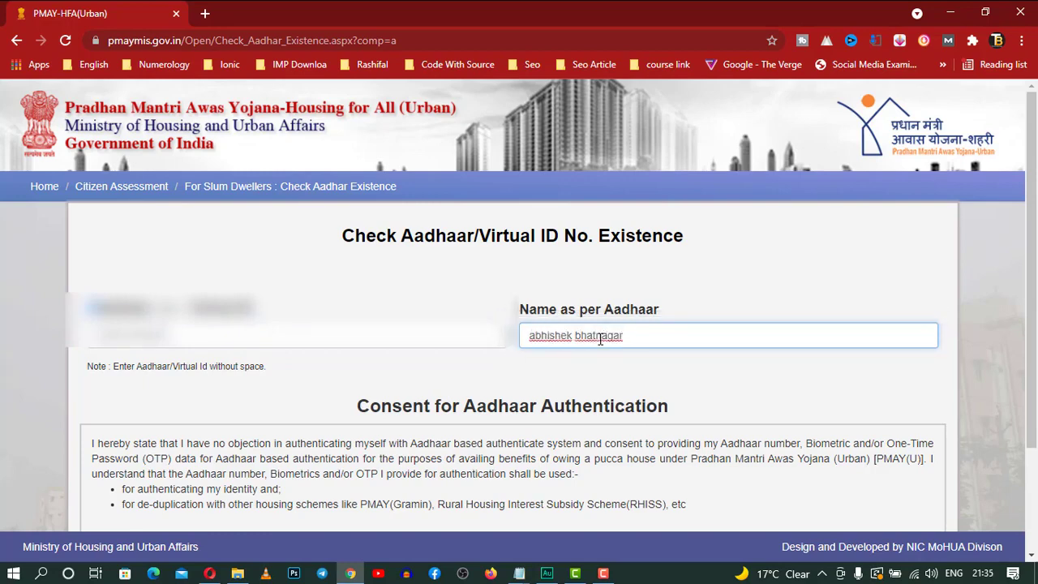
{"action": "scroll", "coordinate": [600, 339], "scroll_direction": "down", "scroll_amount": 2}
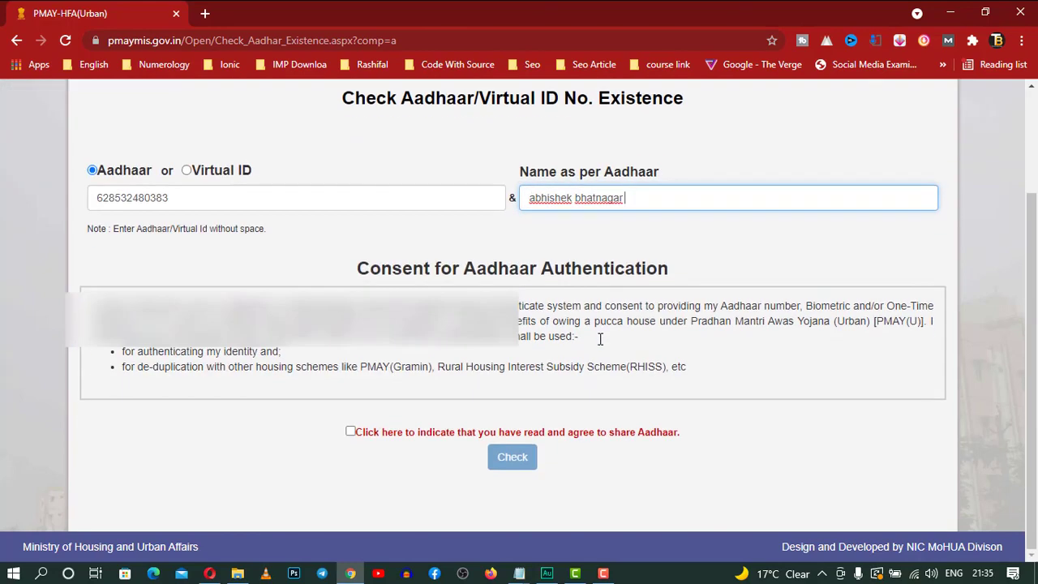
{"action": "left_click", "coordinate": [350, 430]}
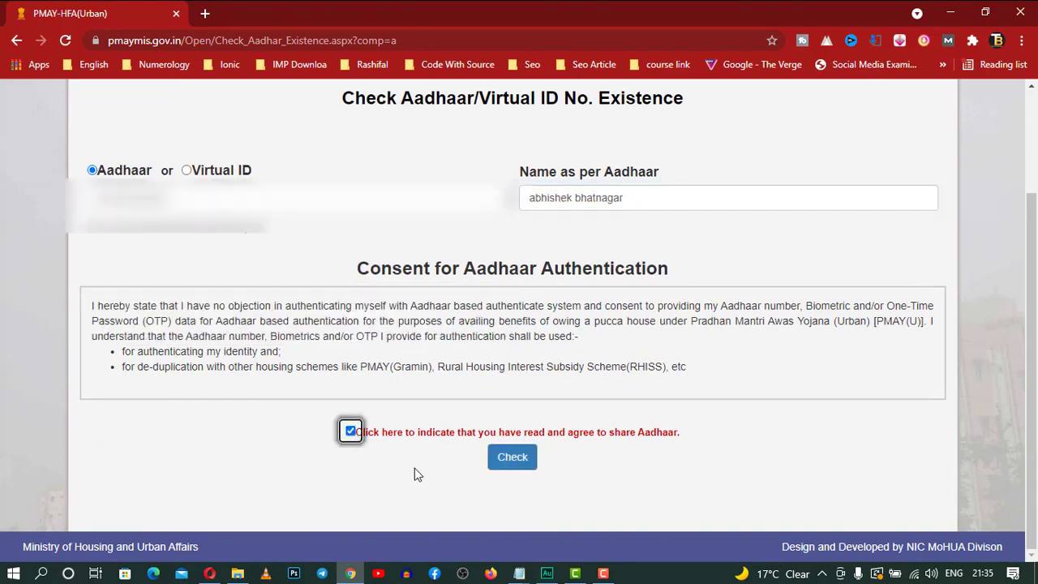
{"action": "left_click", "coordinate": [513, 461]}
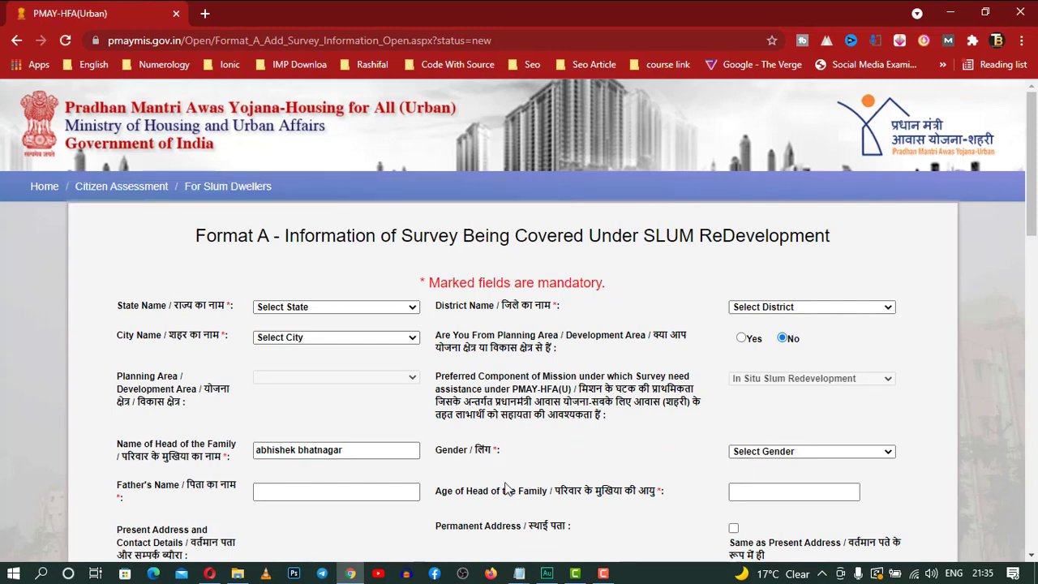
Set the state to Uttar Pradesh and the district to Moradabad
{"action": "scroll", "coordinate": [506, 486], "scroll_direction": "down", "scroll_amount": 2}
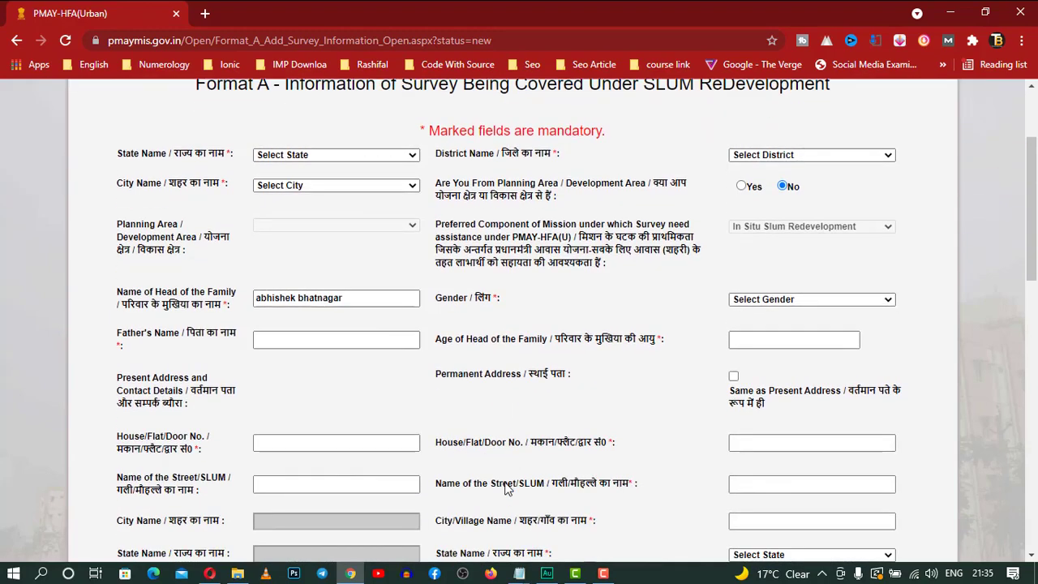
{"action": "scroll", "coordinate": [505, 486], "scroll_direction": "up", "scroll_amount": 1}
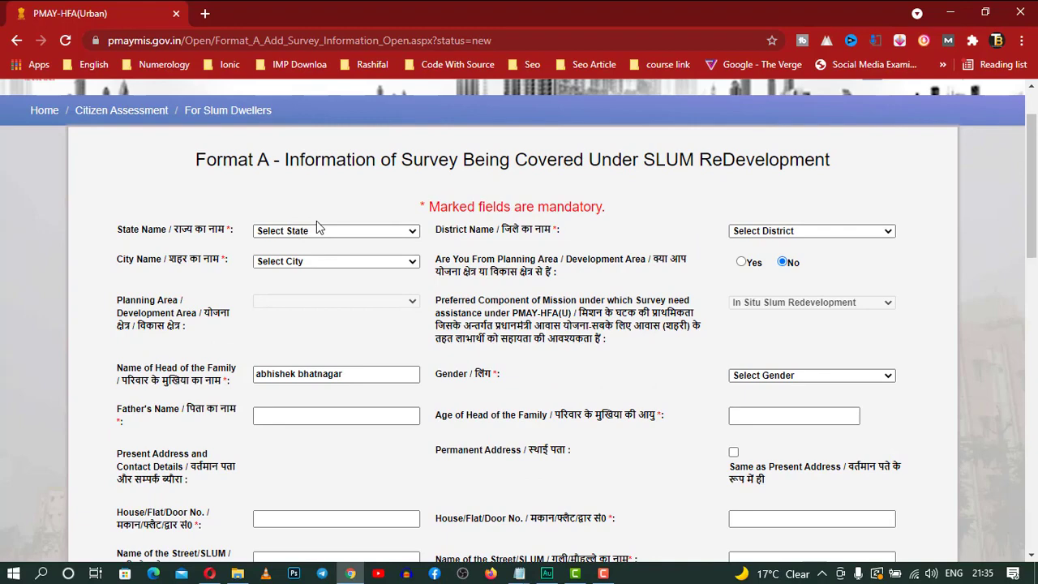
{"action": "left_click", "coordinate": [347, 232]}
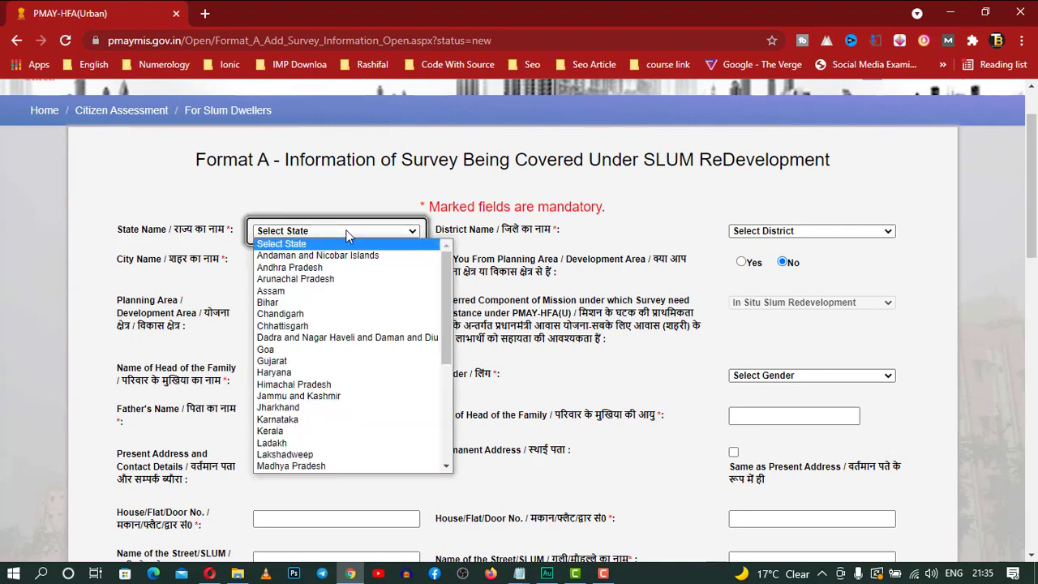
{"action": "key", "text": "u"}
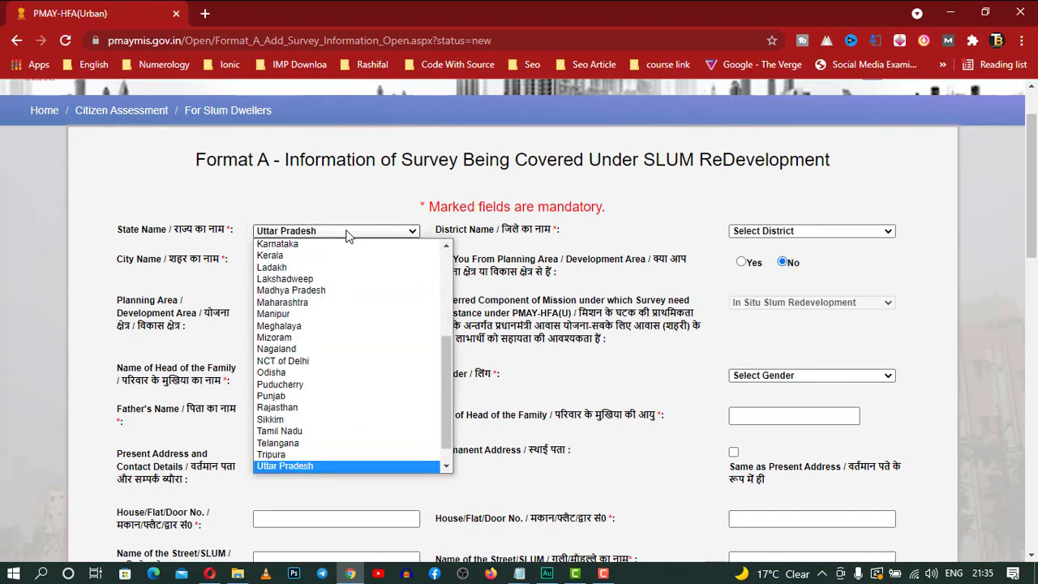
{"action": "key", "text": "Return"}
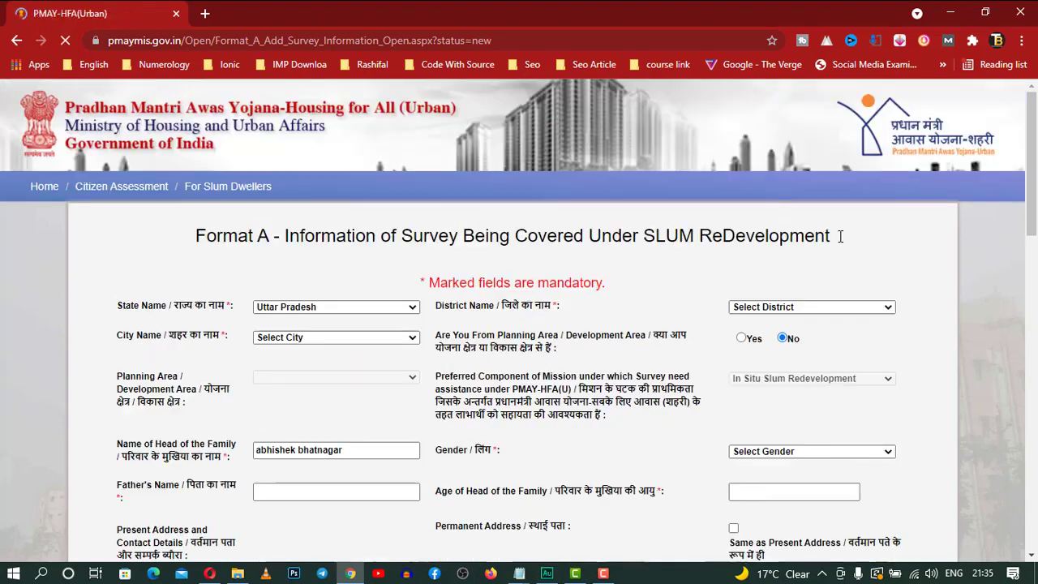
{"action": "left_click", "coordinate": [874, 308]}
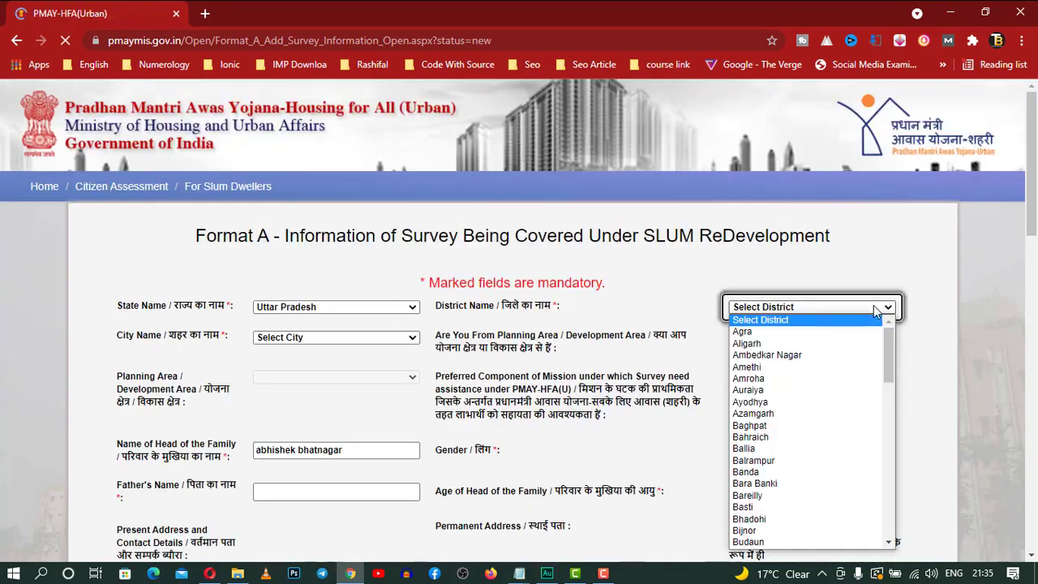
{"action": "key", "text": "m"}
{"action": "key", "text": "o"}
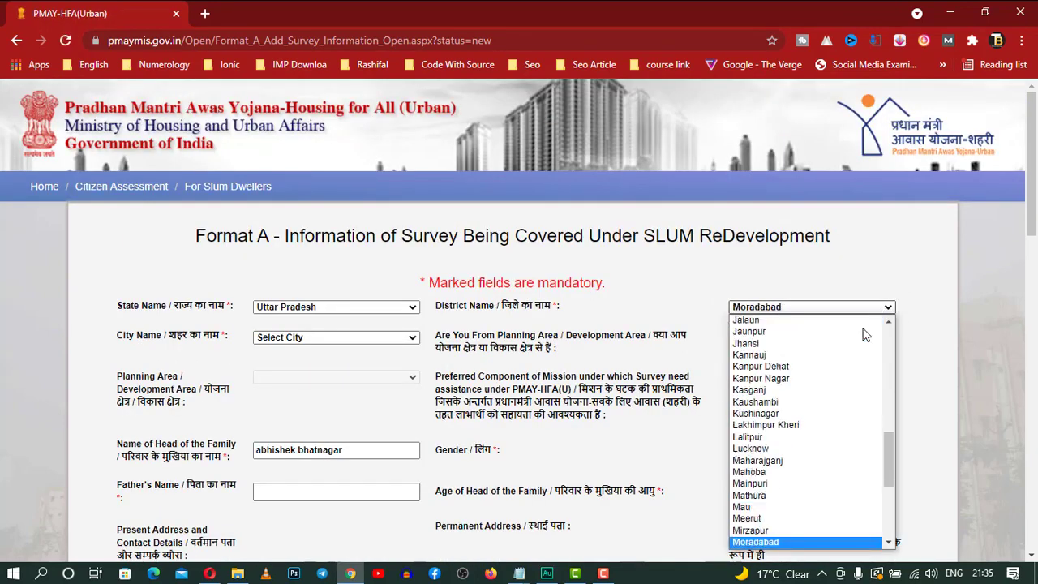
{"action": "left_click", "coordinate": [811, 542]}
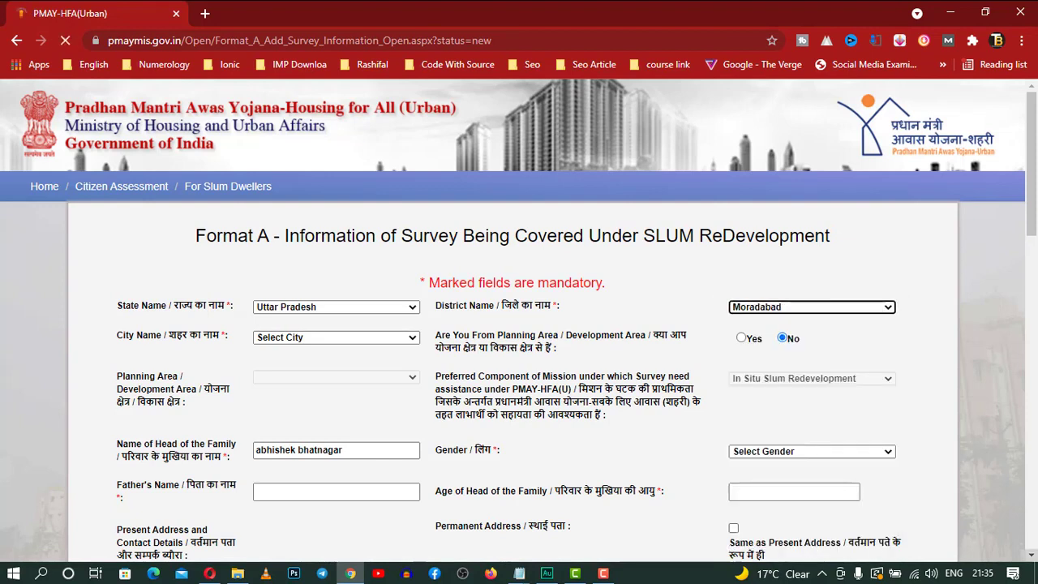
Choose Moradabad as the city and answer No for the planning area
{"action": "left_click", "coordinate": [347, 339]}
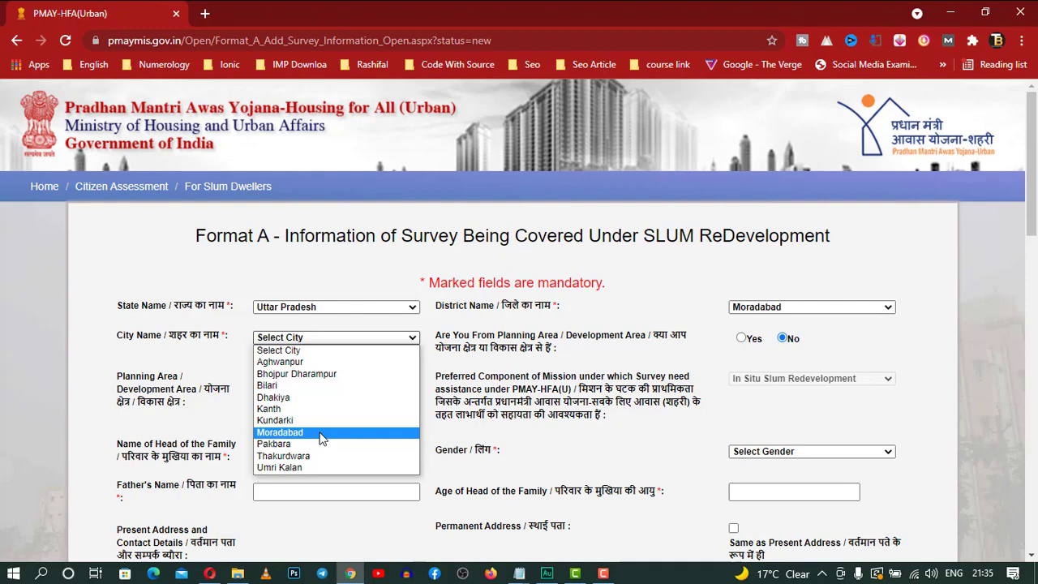
{"action": "left_click", "coordinate": [320, 434]}
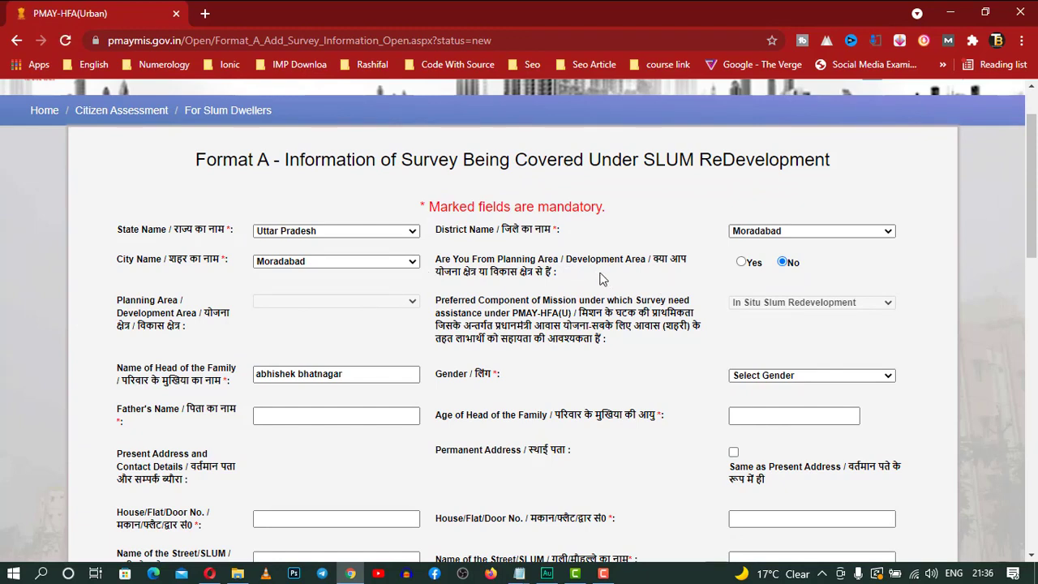
{"action": "left_click", "coordinate": [741, 262]}
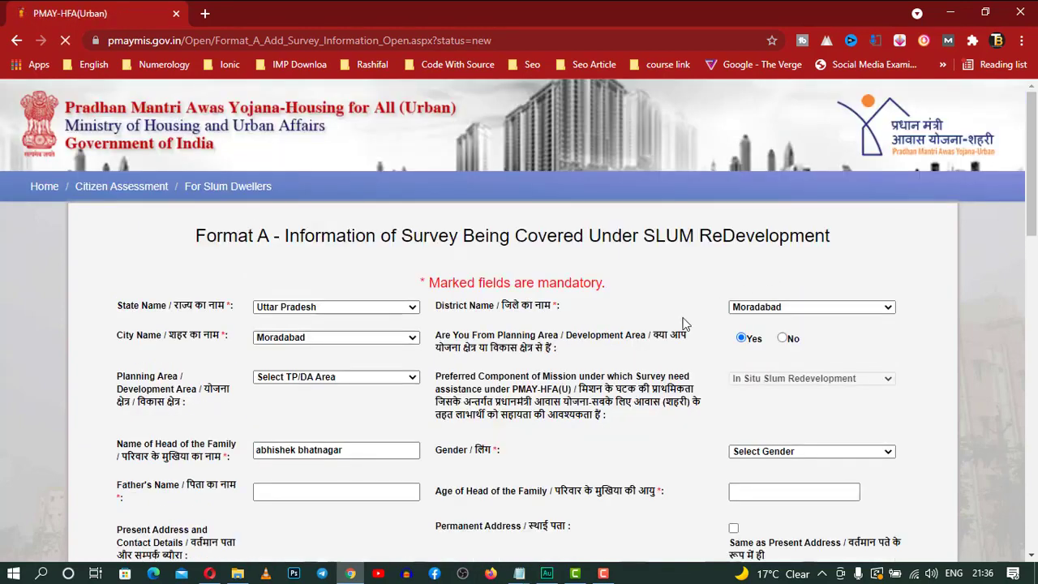
{"action": "left_click", "coordinate": [373, 377]}
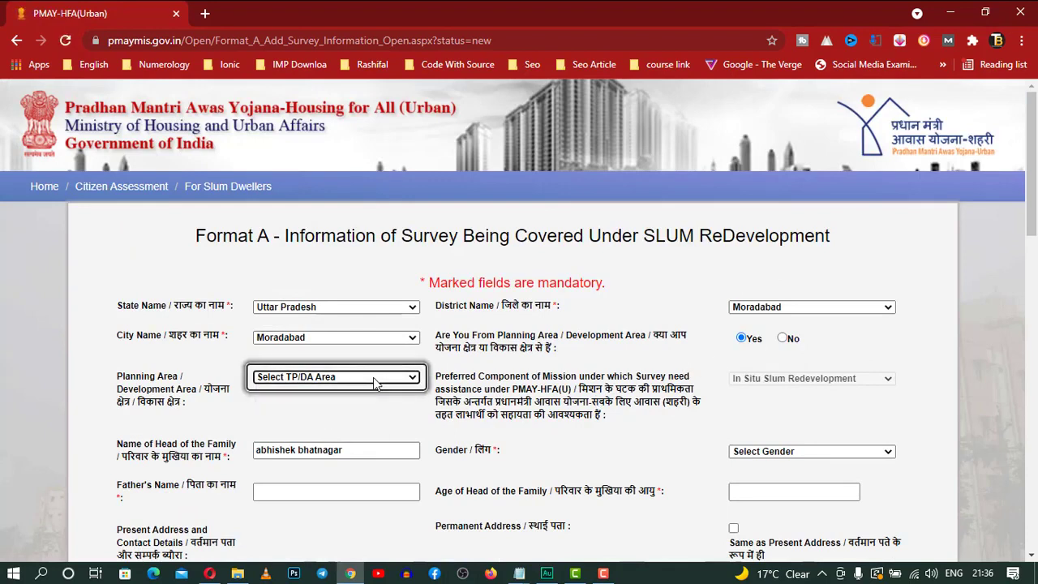
{"action": "left_click", "coordinate": [781, 338]}
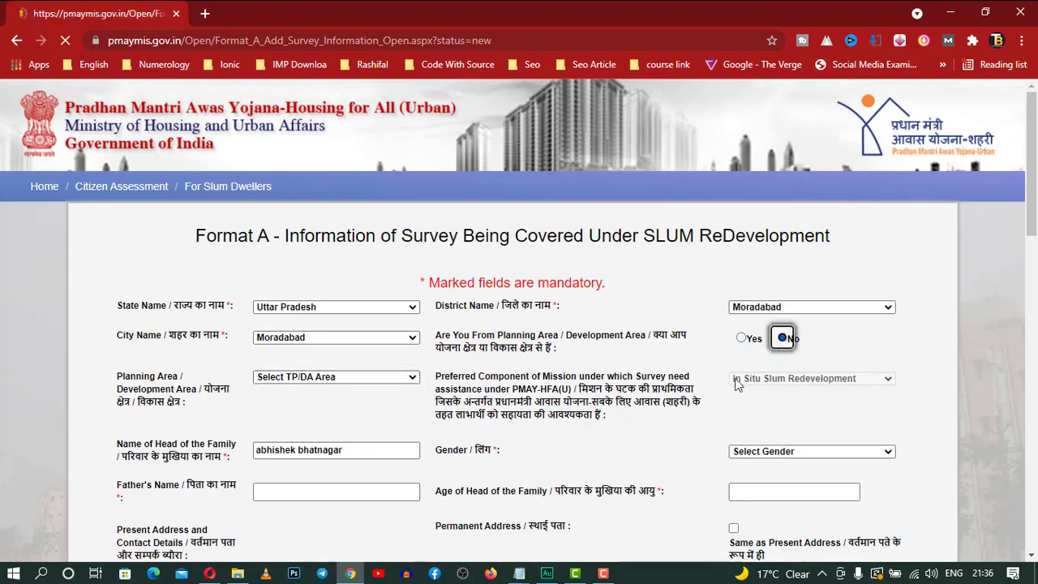
{"action": "left_click_drag", "start_coordinate": [1033, 192], "coordinate": [1033, 232]}
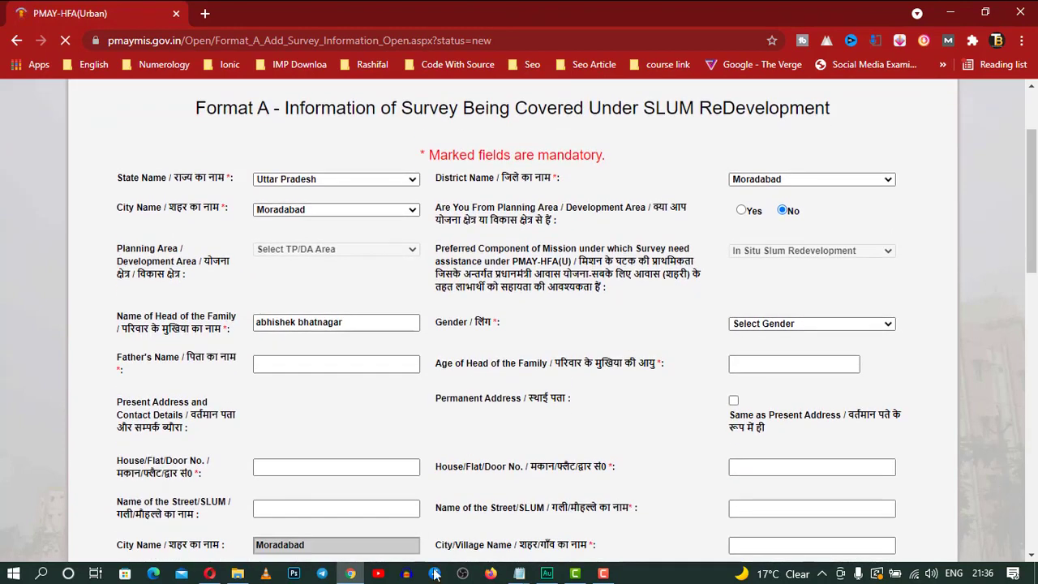
{"action": "scroll", "coordinate": [107, 238], "scroll_direction": "up", "scroll_amount": 3}
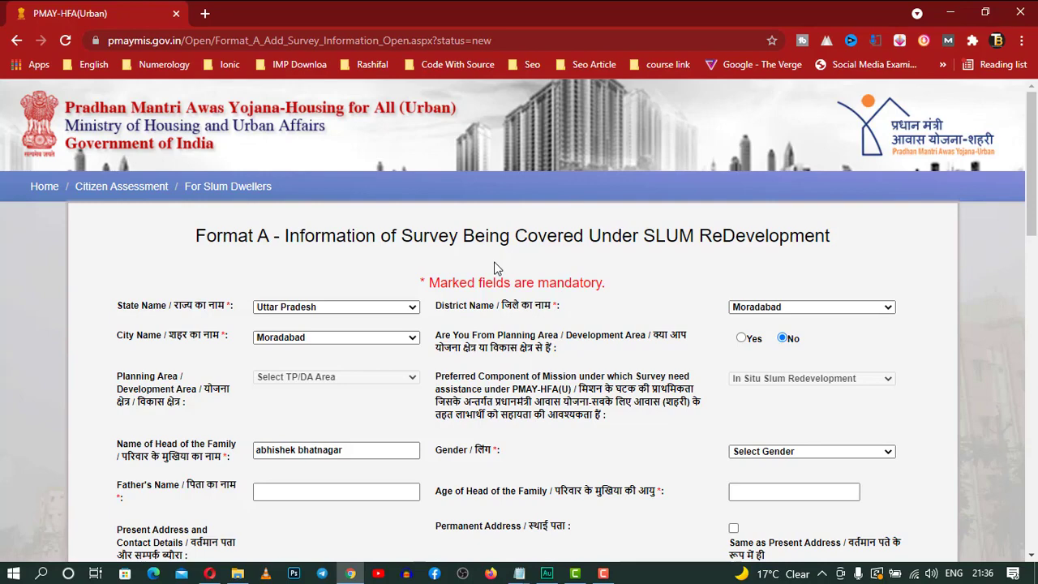
{"action": "left_click_drag", "start_coordinate": [1033, 198], "coordinate": [1033, 231]}
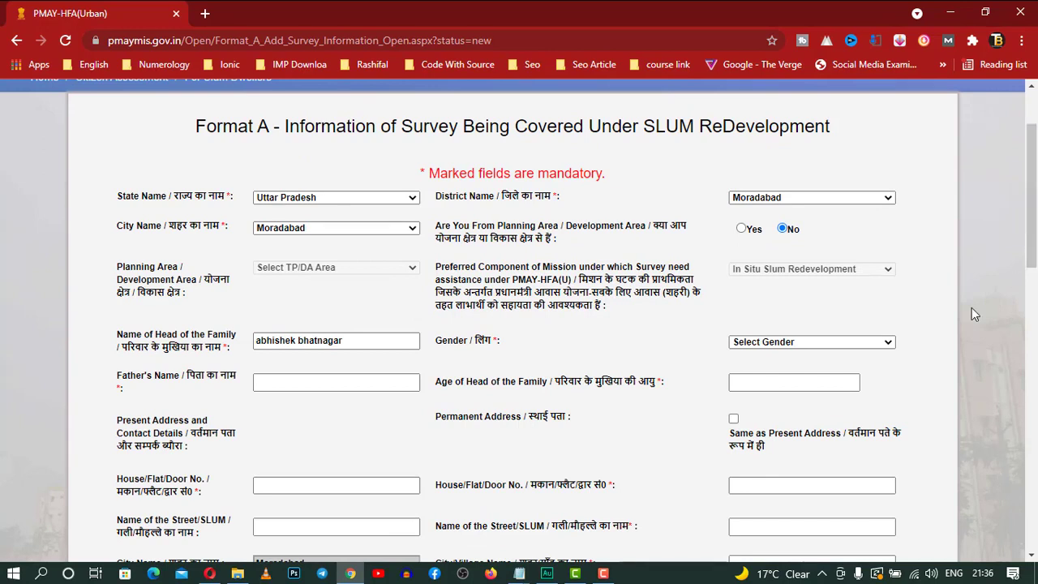
Set the family head's gender to Male and enter the father's name
{"action": "left_click", "coordinate": [819, 346]}
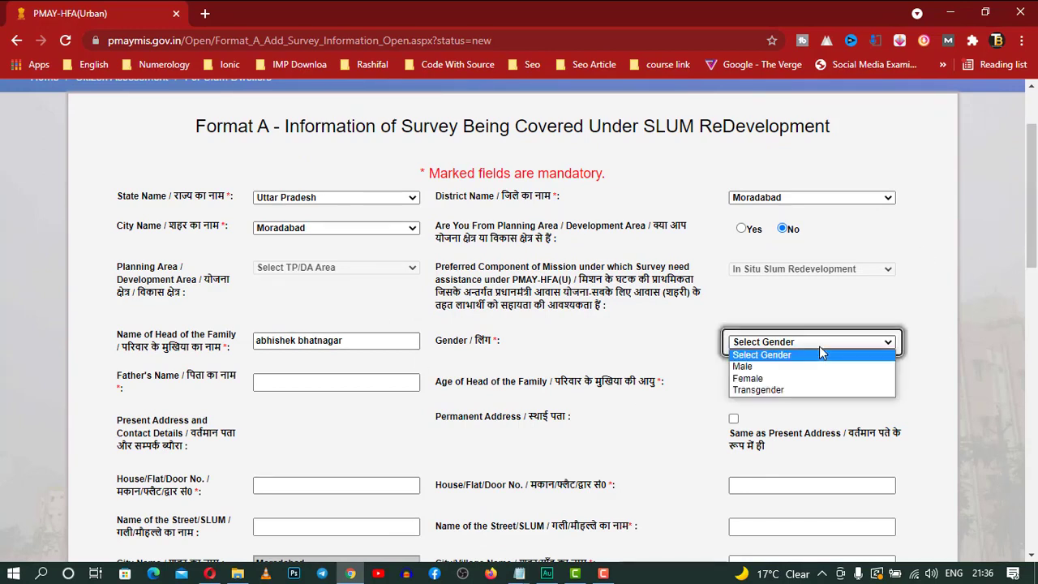
{"action": "left_click", "coordinate": [814, 365]}
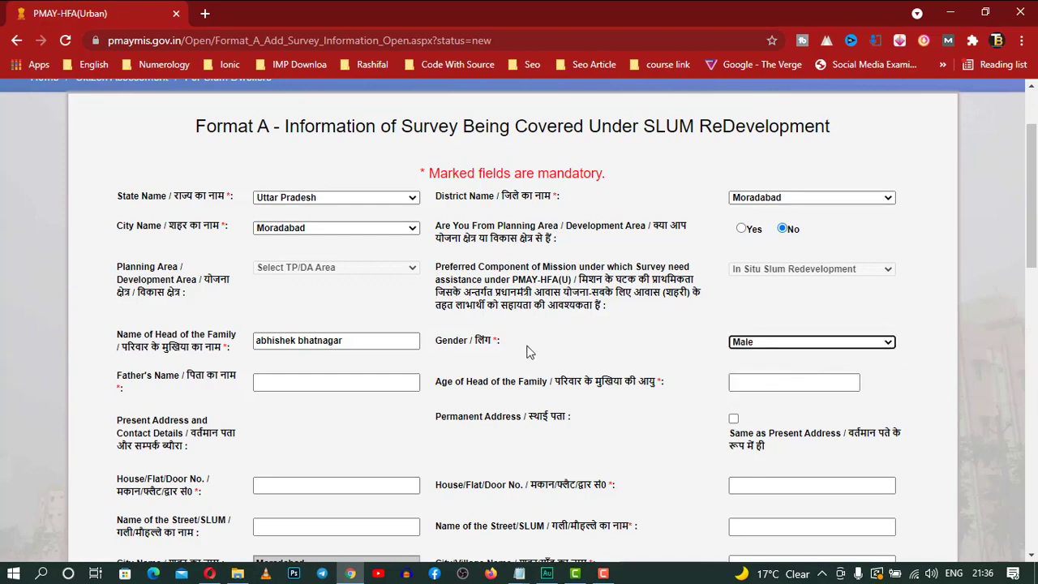
{"action": "left_click", "coordinate": [381, 385]}
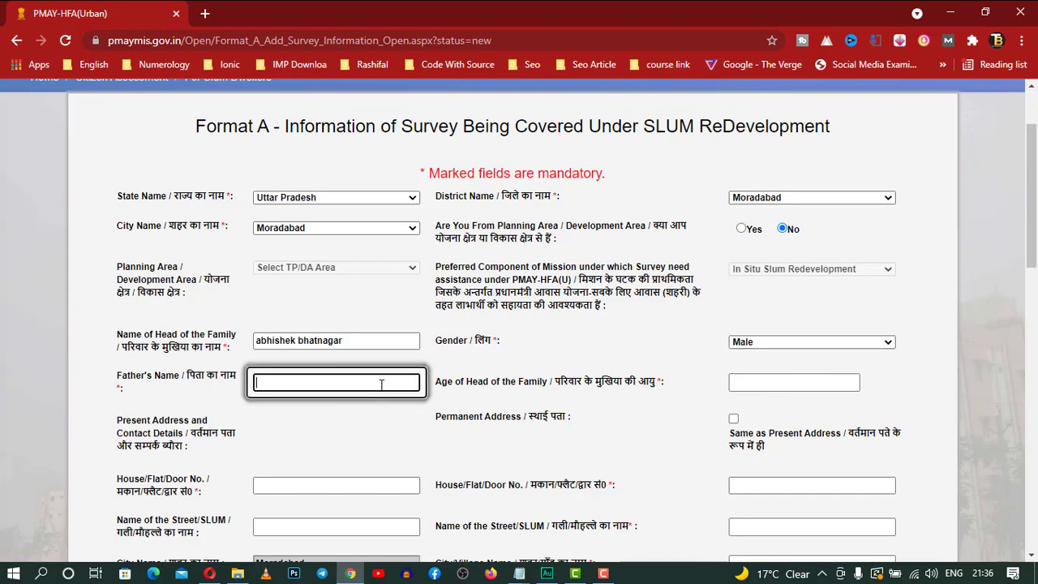
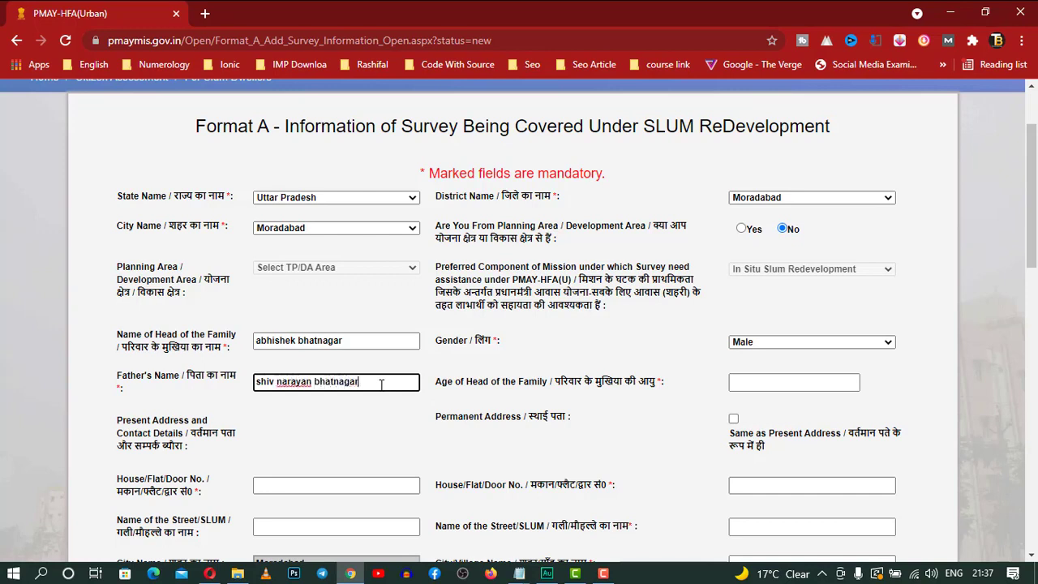
Enter age 74 and tick Same as Present Address
{"action": "key", "text": "Tab"}
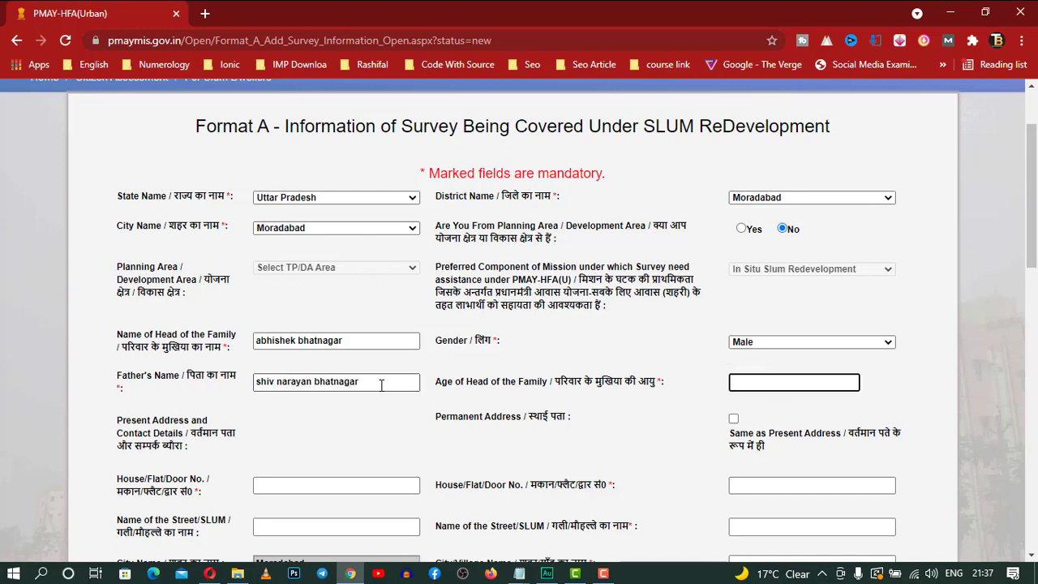
{"action": "type", "text": "74"}
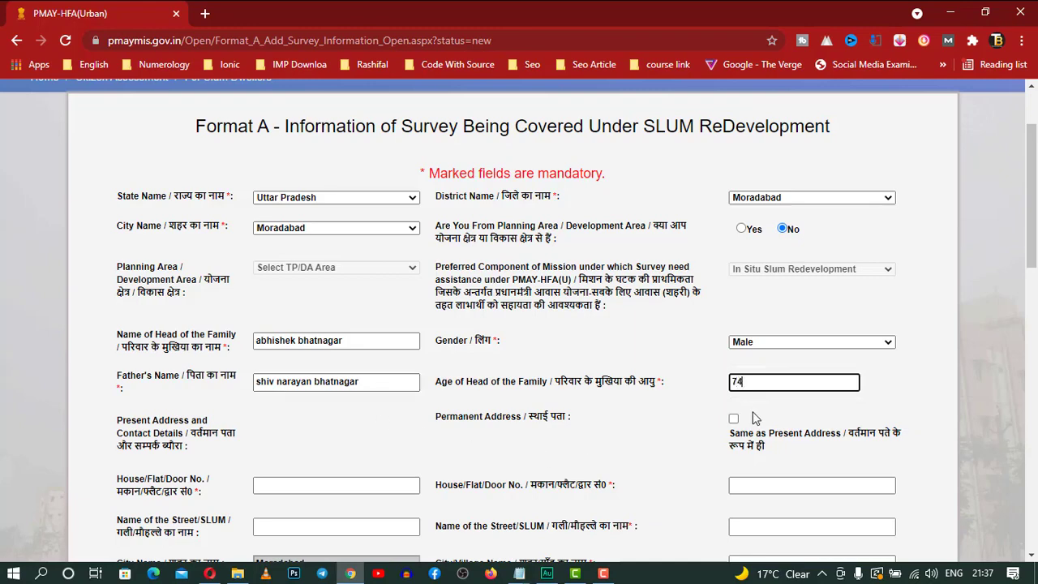
{"action": "scroll", "coordinate": [653, 428], "scroll_direction": "down", "scroll_amount": 1}
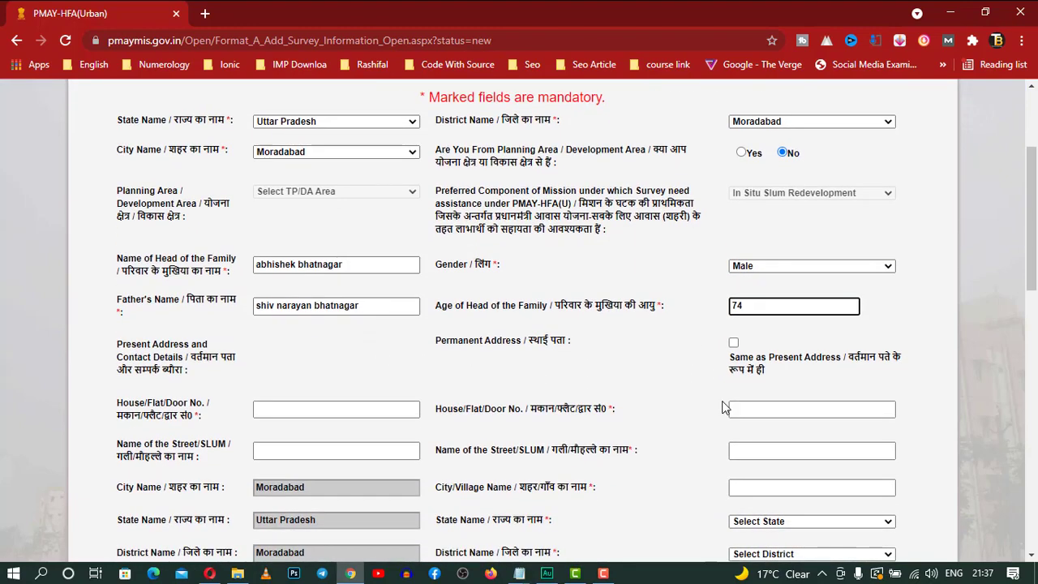
{"action": "left_click", "coordinate": [733, 343]}
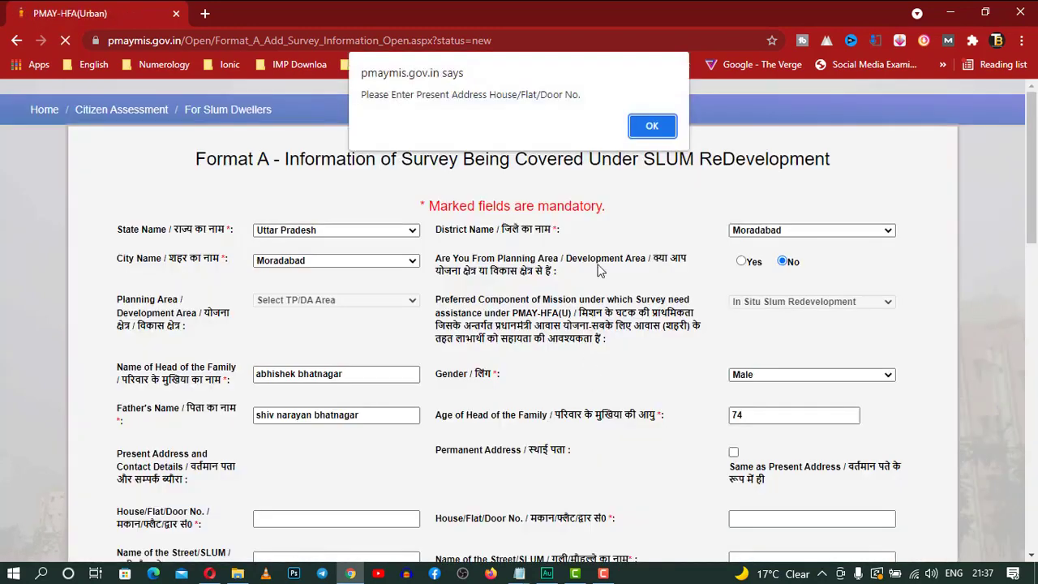
Clear the alert, then enter the present address's house number, street and PIN code
{"action": "left_click", "coordinate": [654, 128]}
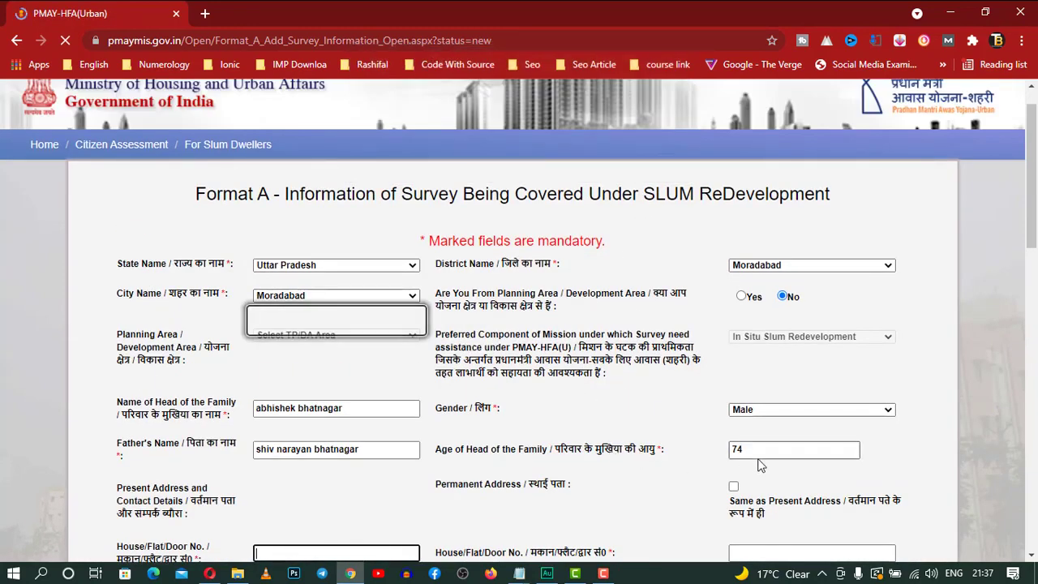
{"action": "scroll", "coordinate": [819, 389], "scroll_direction": "down", "scroll_amount": 4}
{"action": "scroll", "coordinate": [357, 321], "scroll_direction": "up", "scroll_amount": 1}
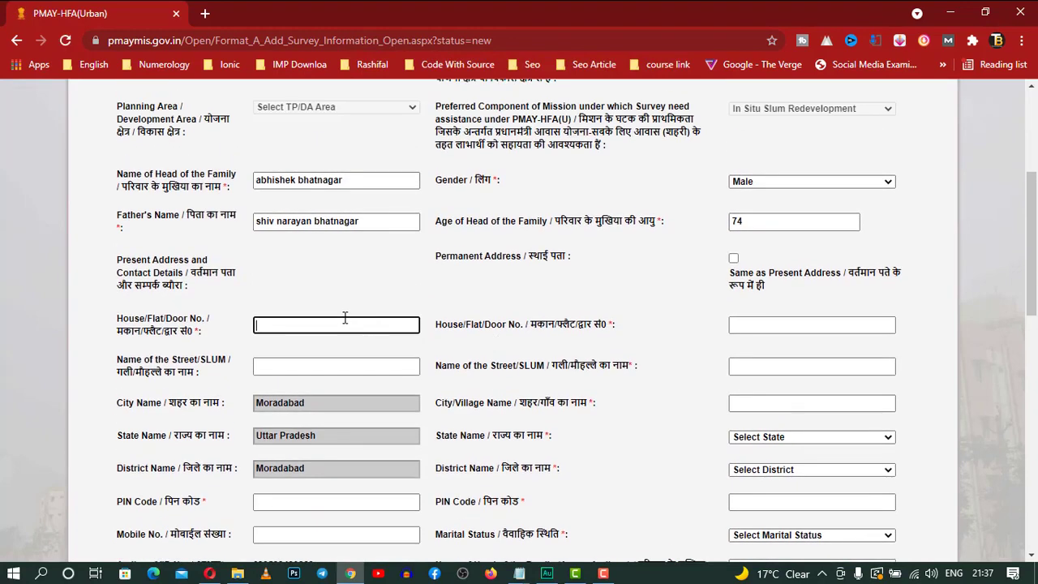
{"action": "key", "text": "Tab"}
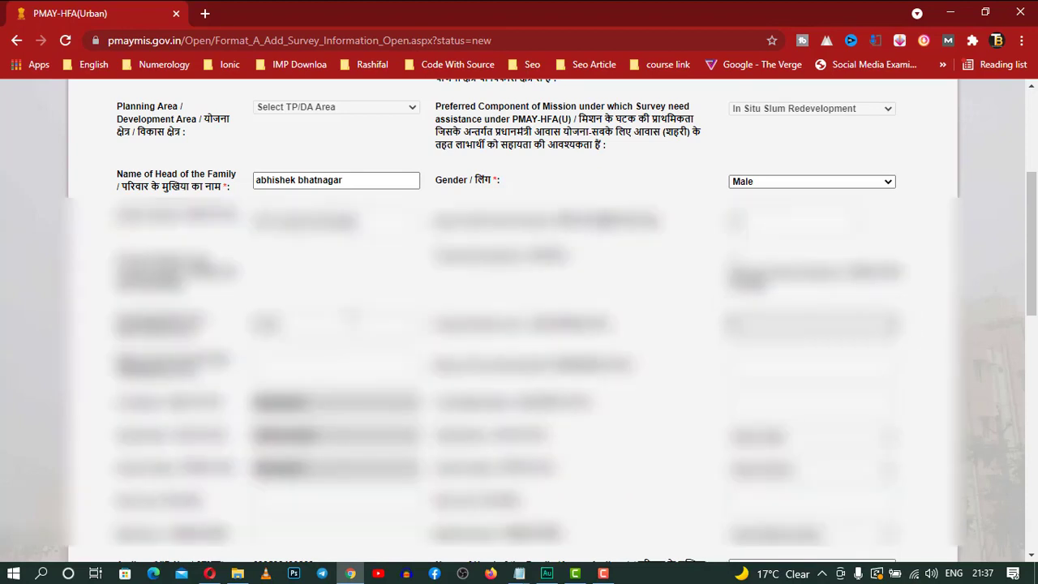
{"action": "left_click", "coordinate": [300, 367]}
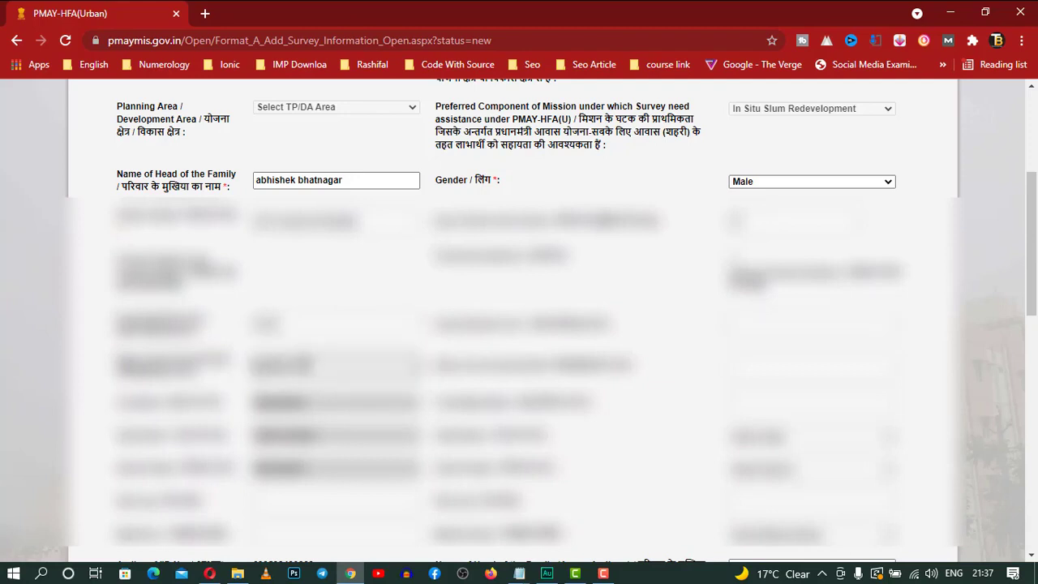
{"action": "scroll", "coordinate": [470, 420], "scroll_direction": "down", "scroll_amount": 1}
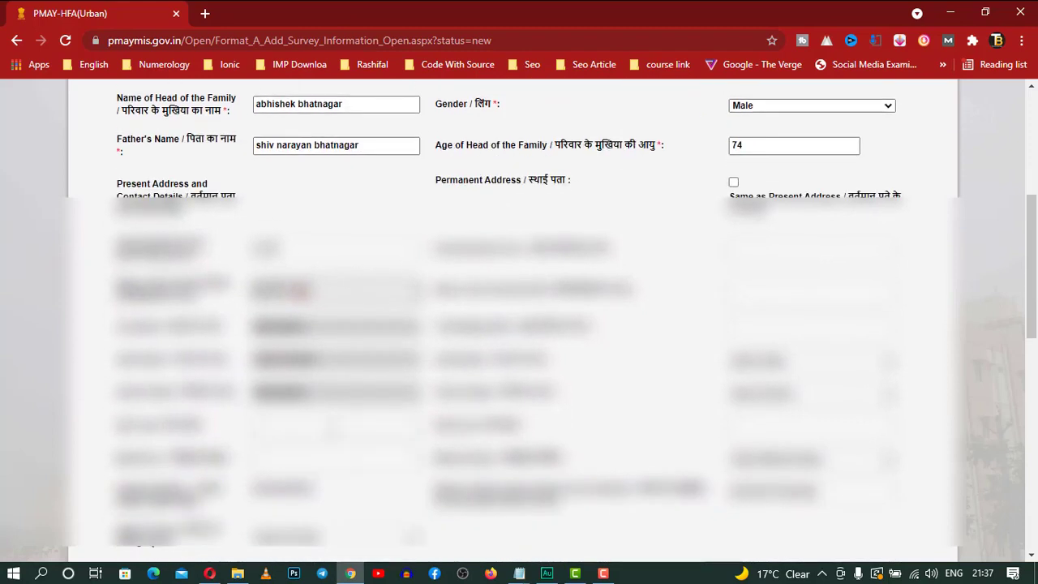
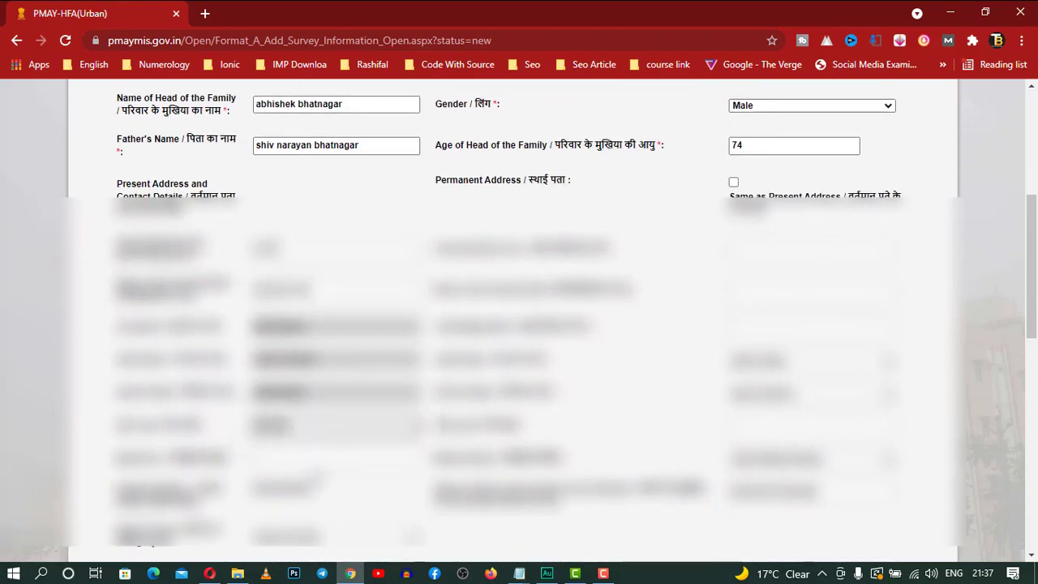
Make the permanent address the same as present and set marital status to Married
{"action": "left_click", "coordinate": [315, 471]}
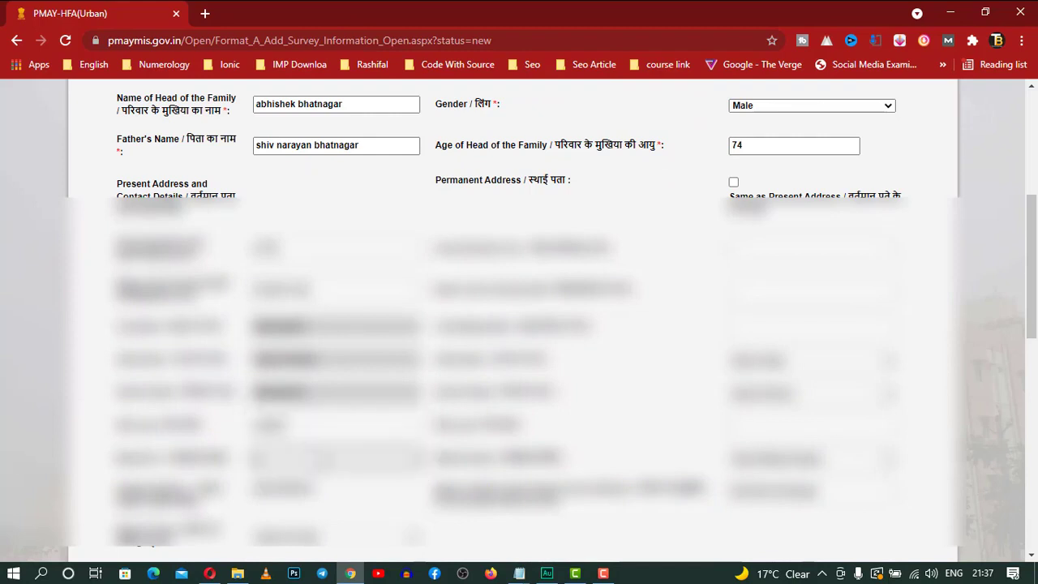
{"action": "left_click", "coordinate": [733, 182]}
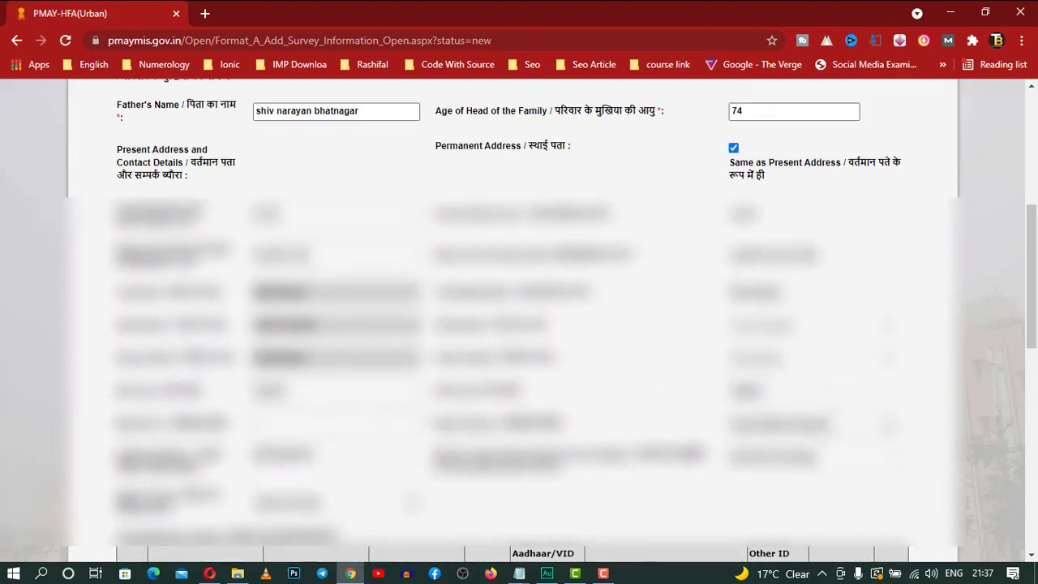
{"action": "left_click", "coordinate": [835, 432]}
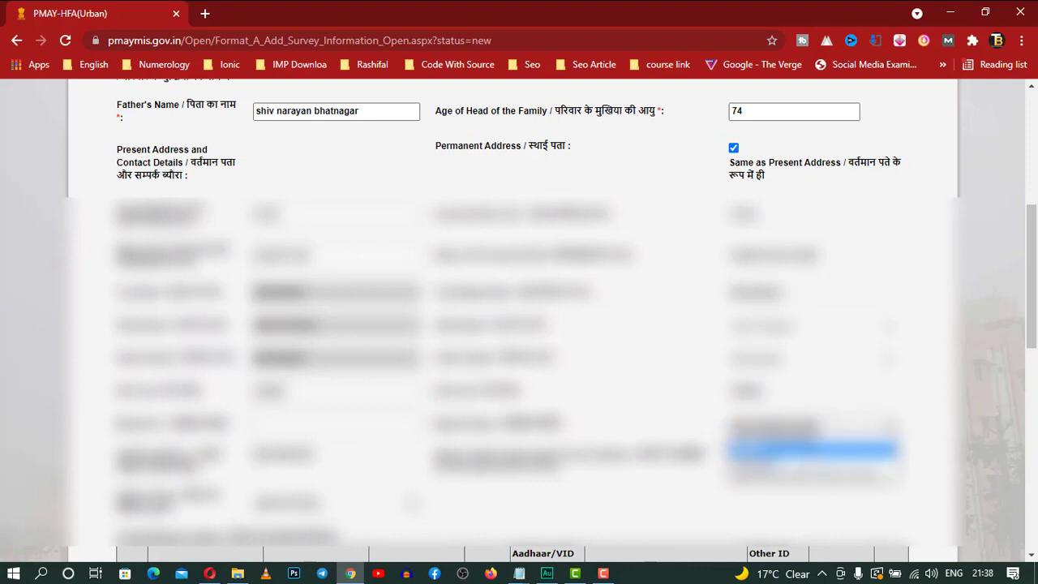
{"action": "left_click", "coordinate": [854, 451]}
Pick an answer in the dropdown below the address details, then scroll to Family Members Details
{"action": "scroll", "coordinate": [929, 438], "scroll_direction": "down", "scroll_amount": 3}
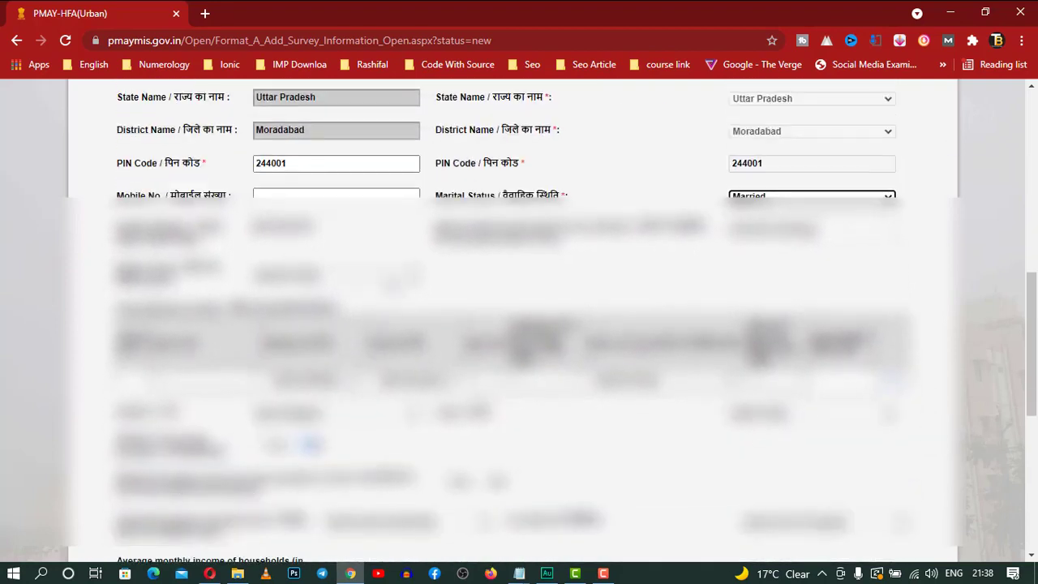
{"action": "left_click", "coordinate": [391, 279]}
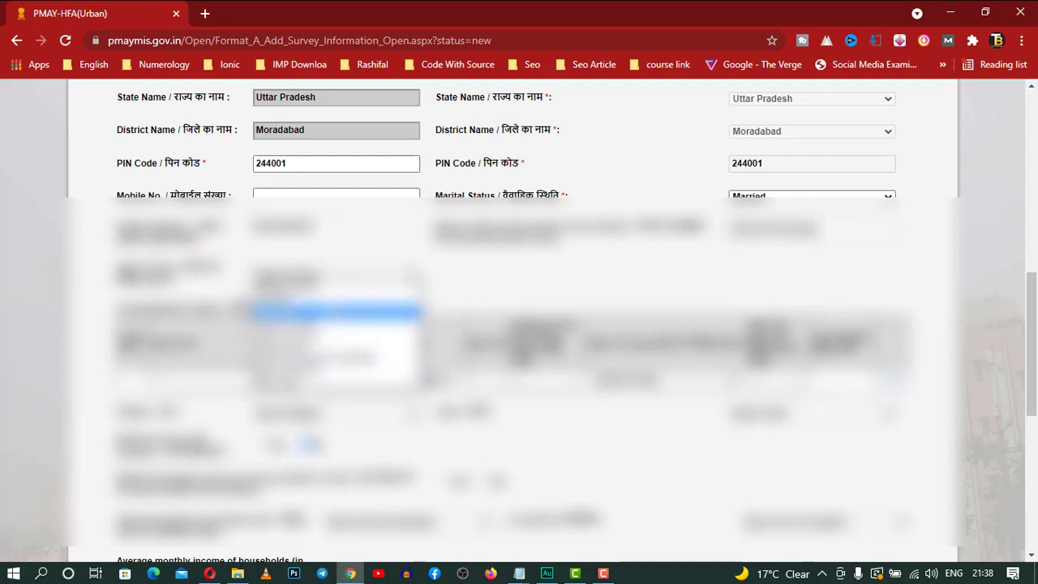
{"action": "left_click", "coordinate": [336, 323]}
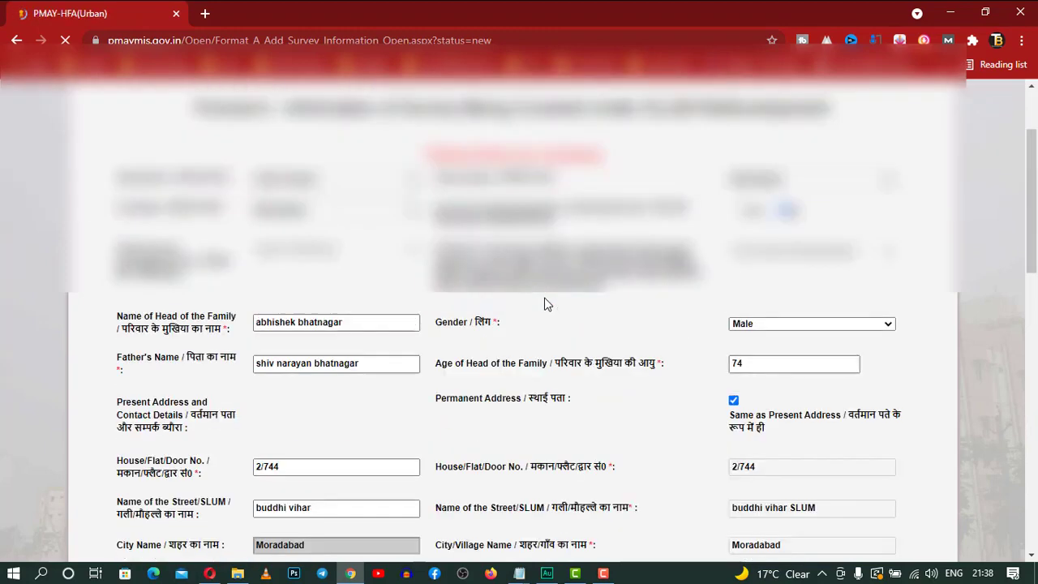
{"action": "scroll", "coordinate": [522, 351], "scroll_direction": "down", "scroll_amount": 1}
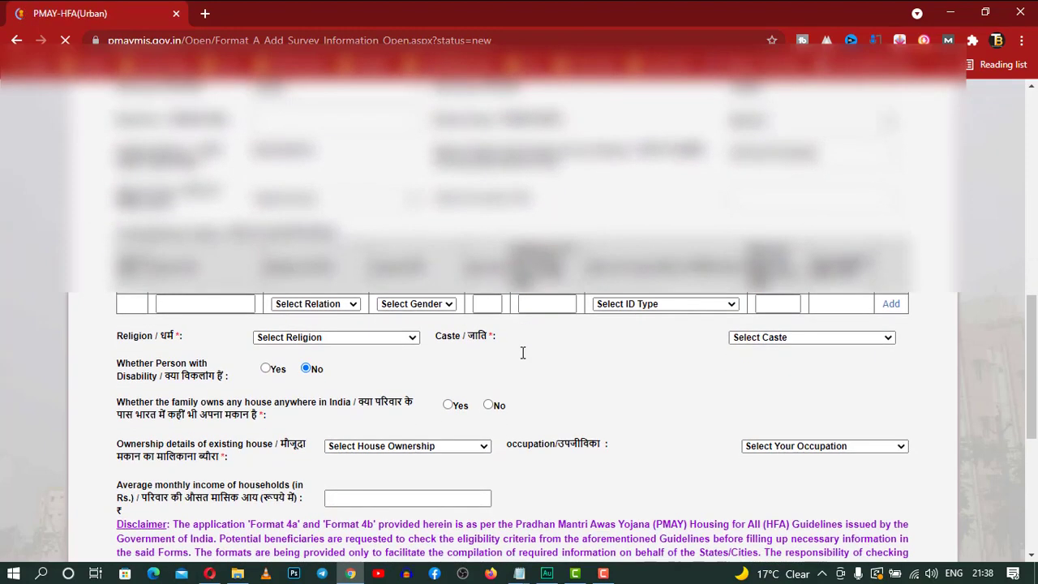
{"action": "left_click", "coordinate": [186, 299]}
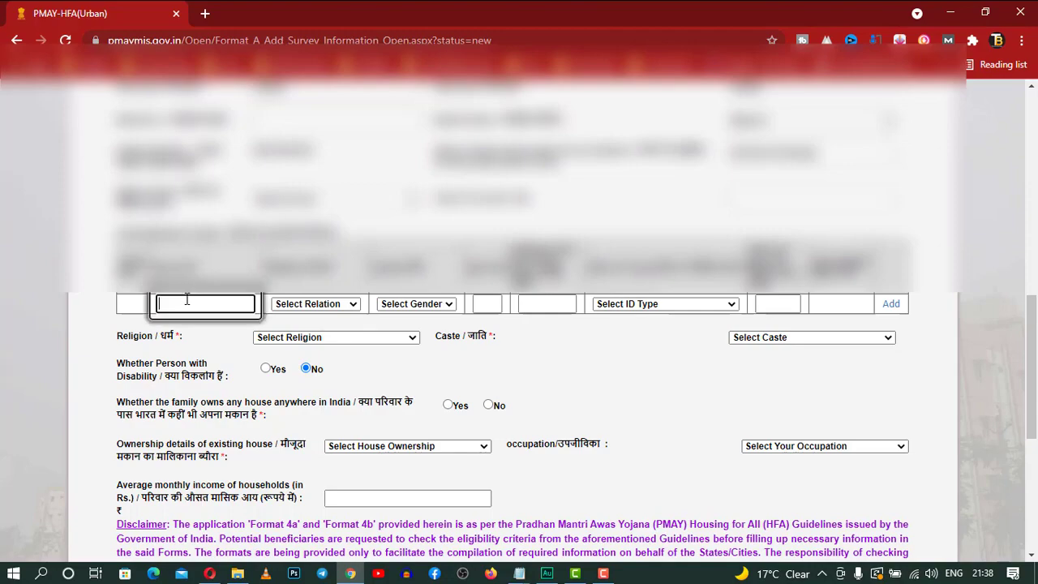
{"action": "scroll", "coordinate": [600, 393], "scroll_direction": "down", "scroll_amount": 5}
{"action": "scroll", "coordinate": [600, 393], "scroll_direction": "up", "scroll_amount": 6}
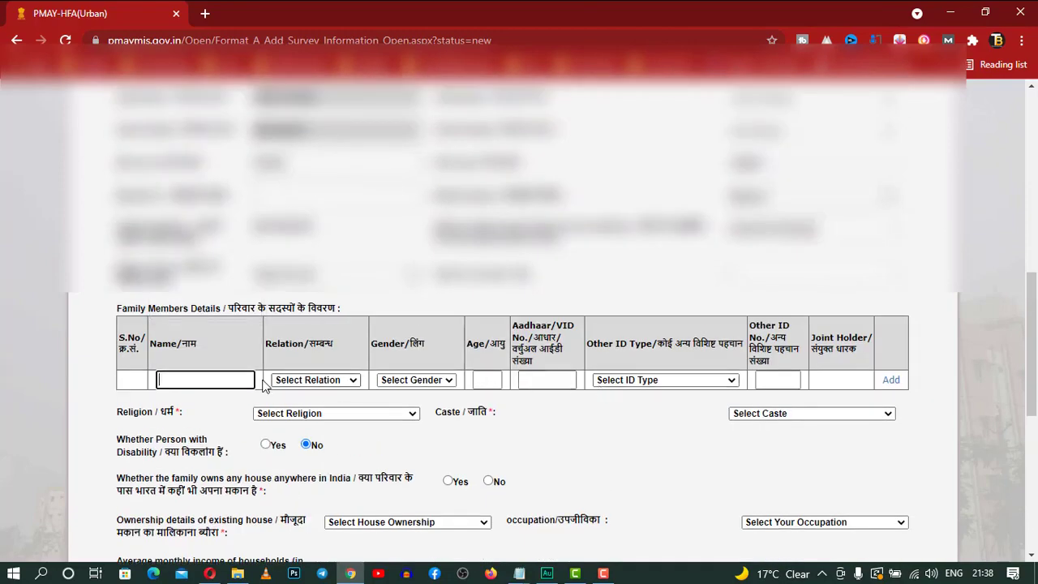
{"action": "left_click", "coordinate": [340, 384]}
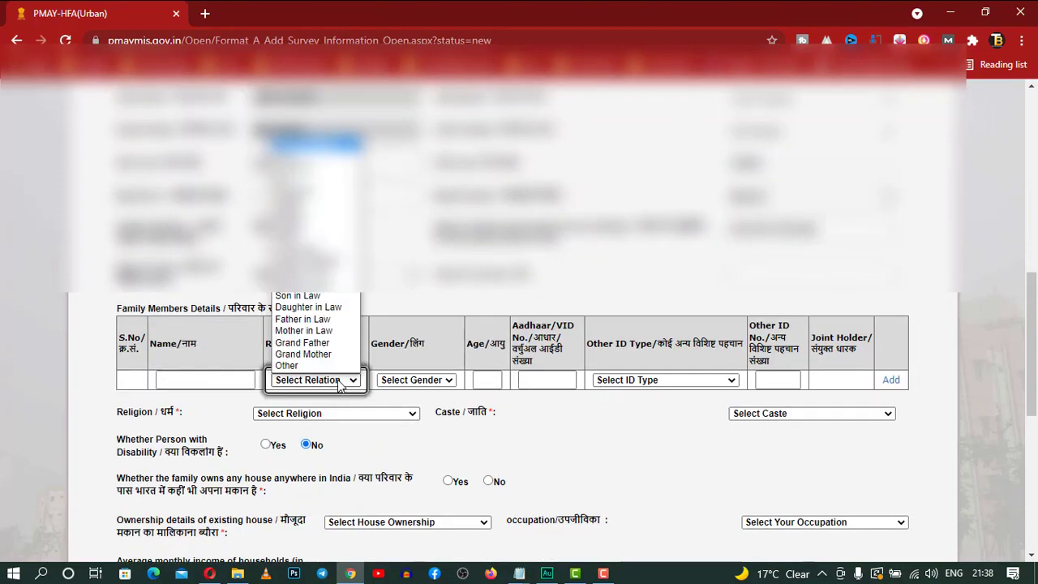
{"action": "left_click", "coordinate": [413, 383]}
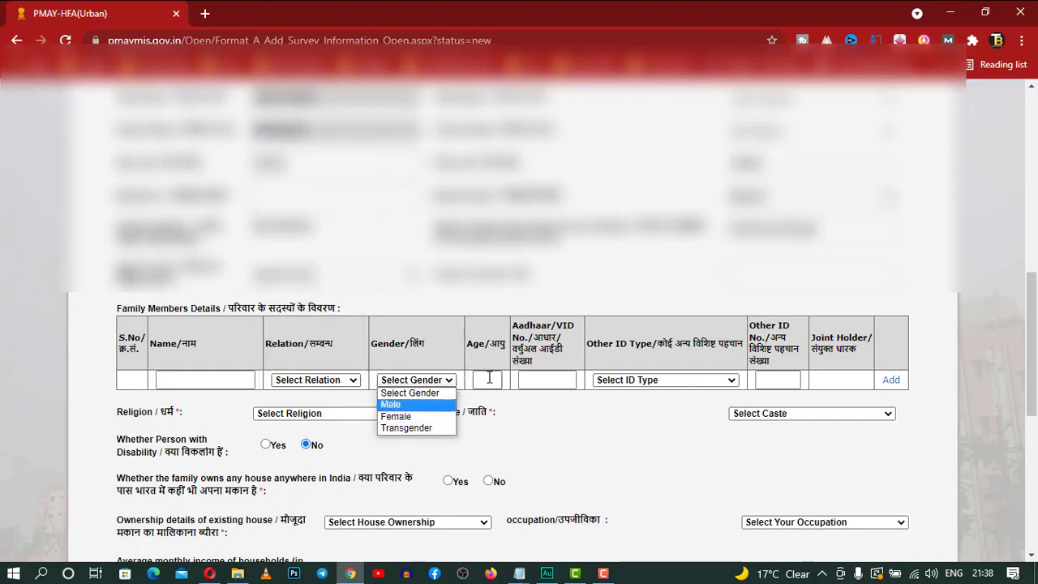
{"action": "left_click", "coordinate": [689, 380]}
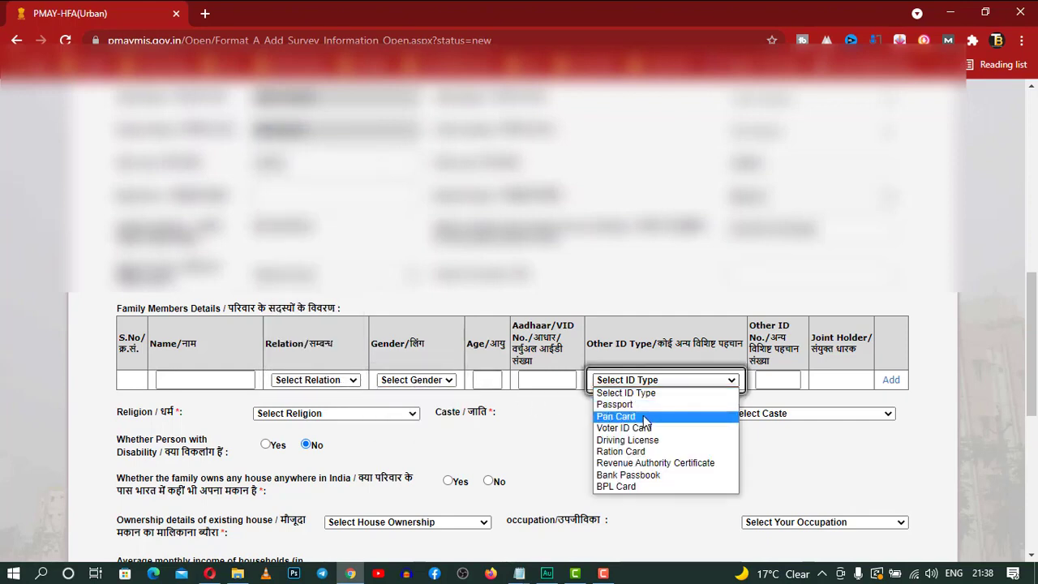
{"action": "left_click", "coordinate": [645, 419]}
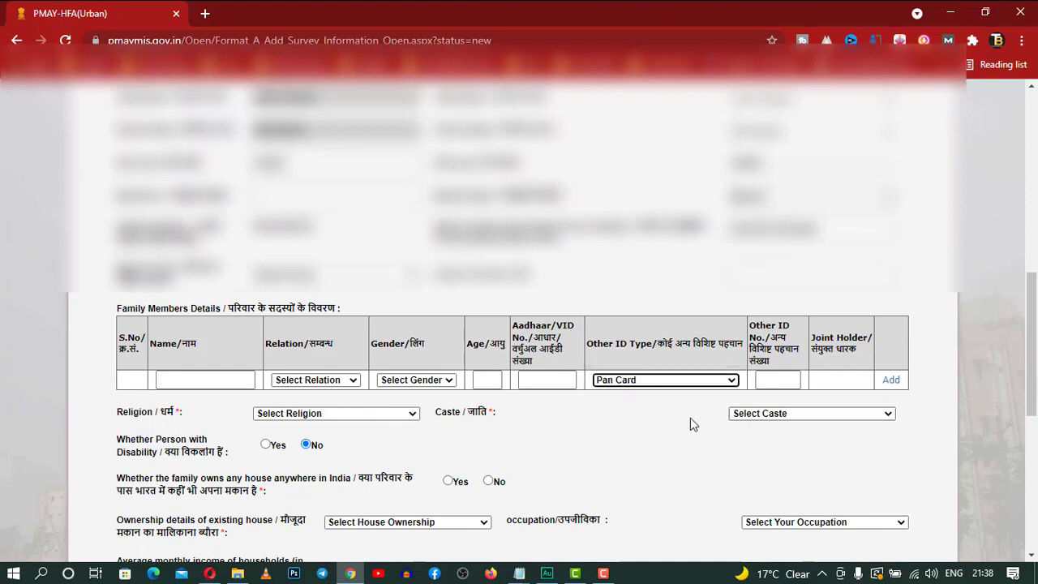
{"action": "left_click", "coordinate": [780, 377]}
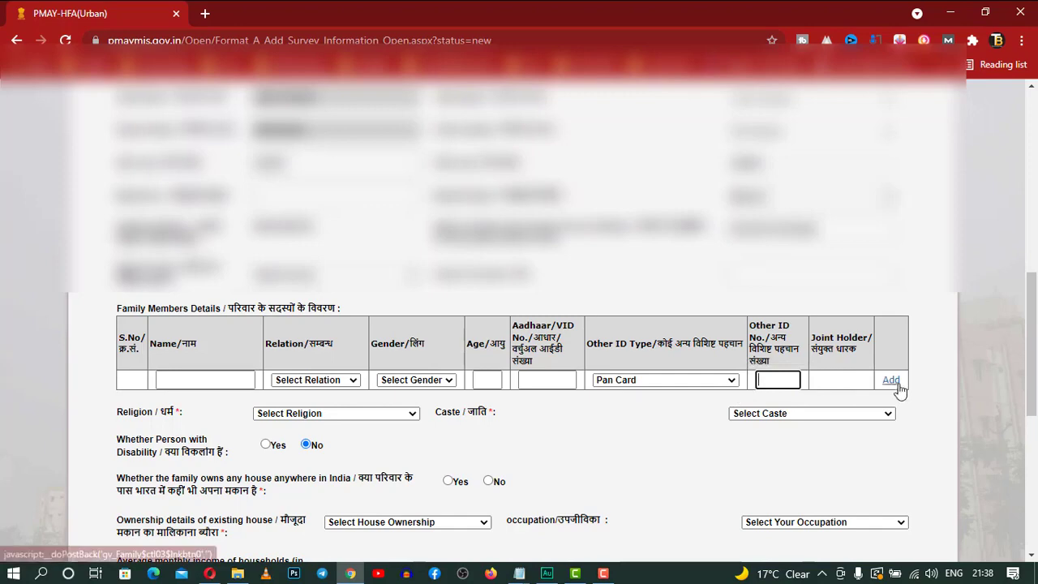
{"action": "scroll", "coordinate": [934, 416], "scroll_direction": "down", "scroll_amount": 1}
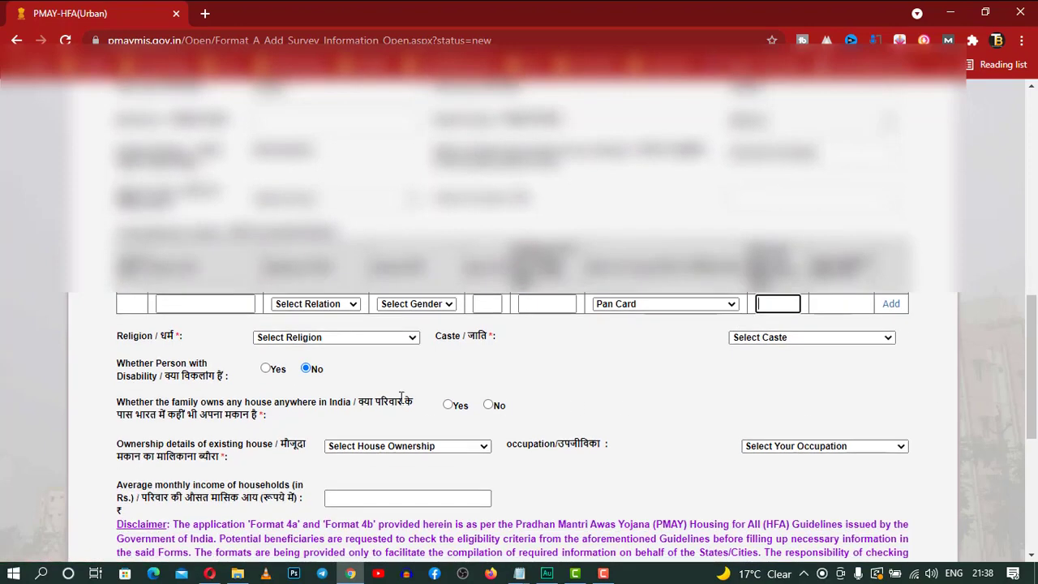
{"action": "left_click", "coordinate": [381, 338]}
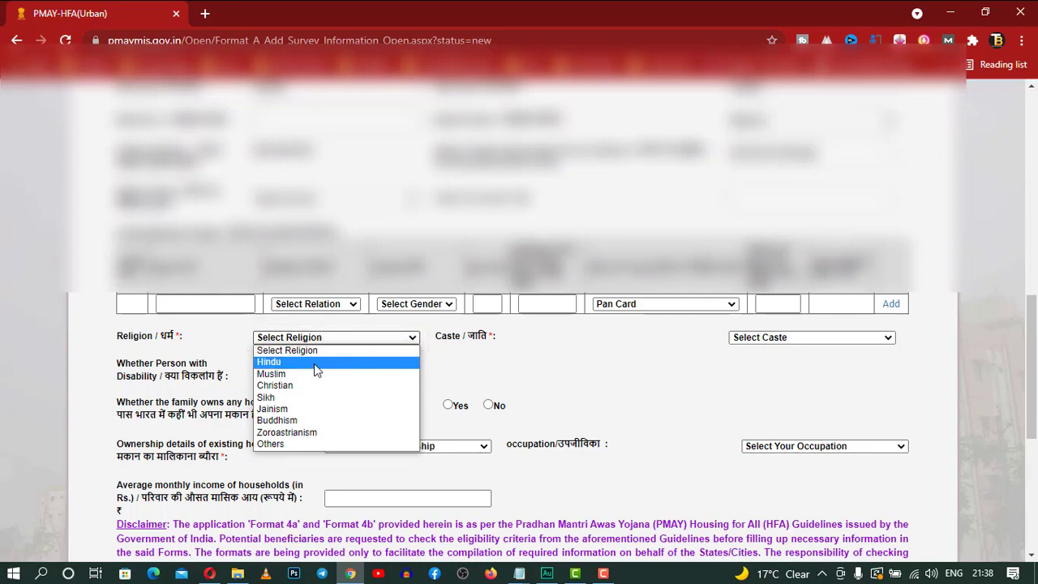
{"action": "left_click", "coordinate": [587, 378]}
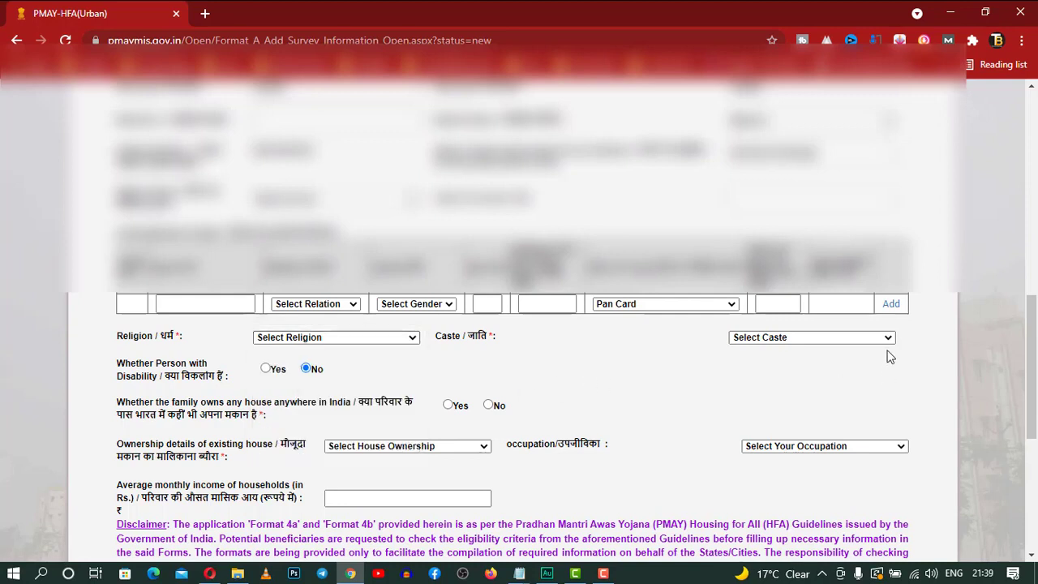
{"action": "left_click", "coordinate": [881, 340]}
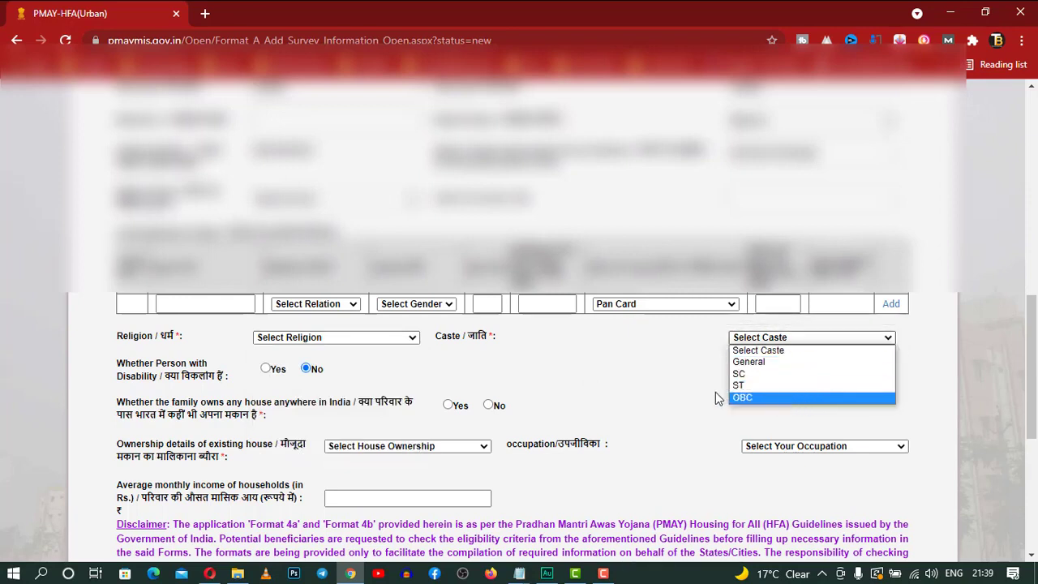
{"action": "left_click", "coordinate": [602, 398]}
Leave House Ownership unchanged and mark Yes for owning a house anywhere in India
{"action": "scroll", "coordinate": [602, 394], "scroll_direction": "down", "scroll_amount": 2}
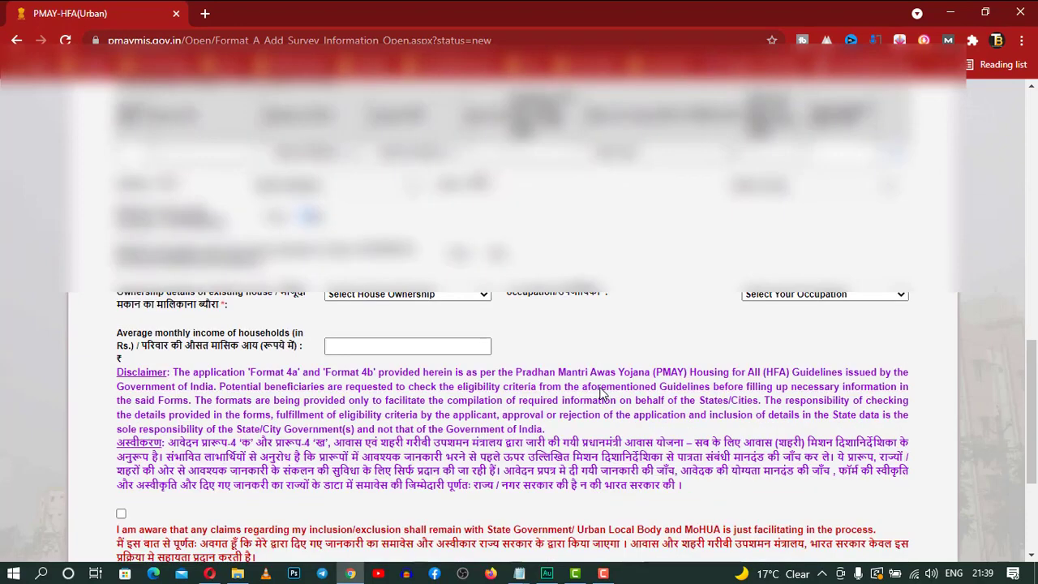
{"action": "left_click", "coordinate": [413, 295]}
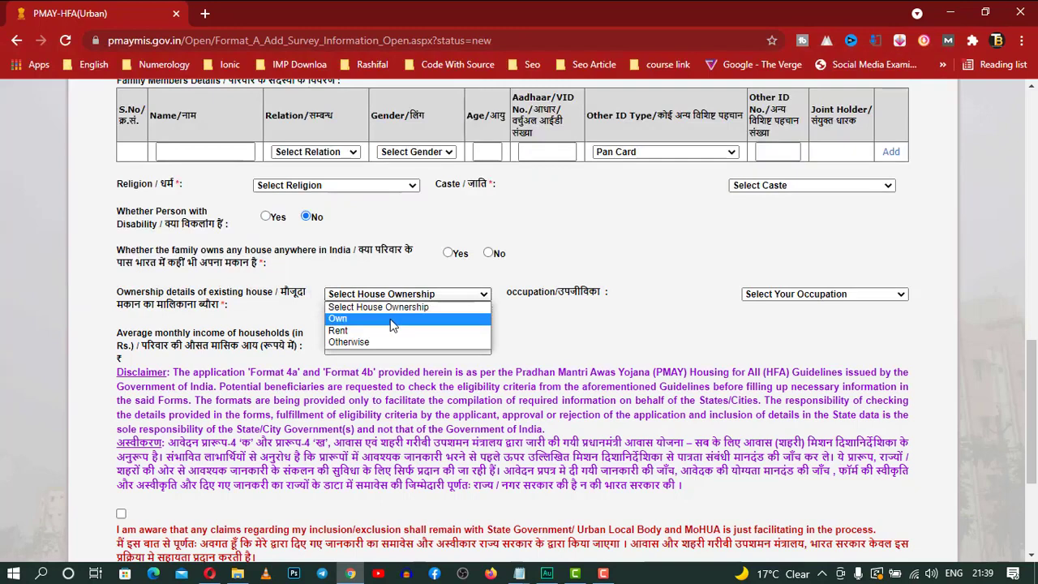
{"action": "left_click", "coordinate": [567, 339]}
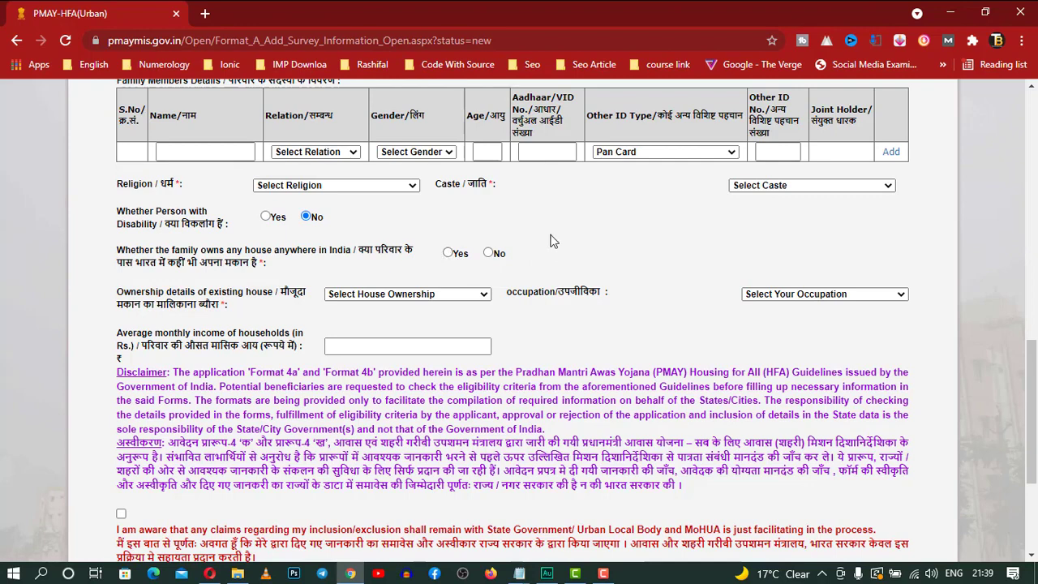
{"action": "left_click", "coordinate": [447, 254]}
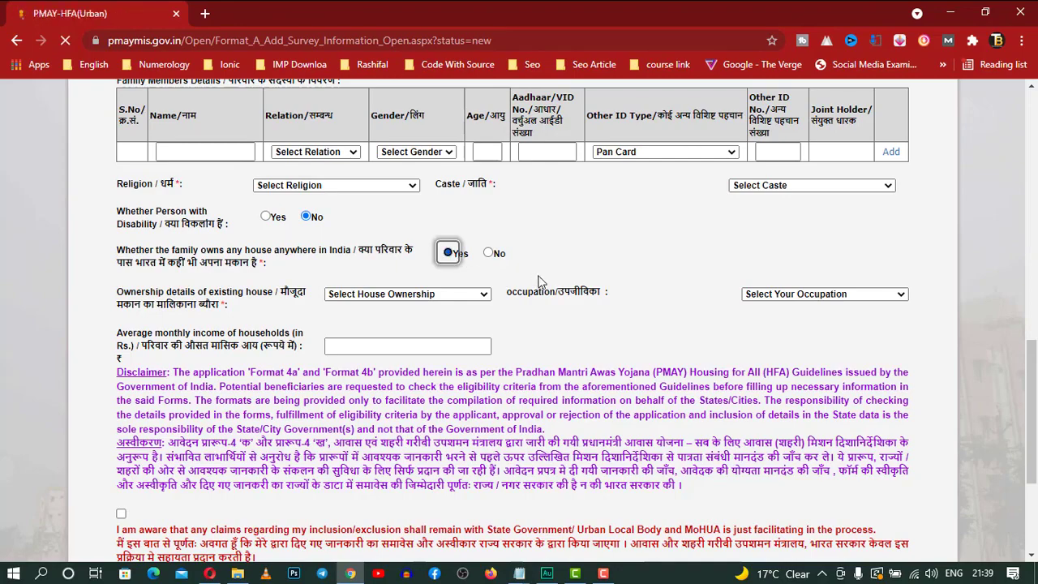
{"action": "scroll", "coordinate": [541, 280], "scroll_direction": "down", "scroll_amount": 10}
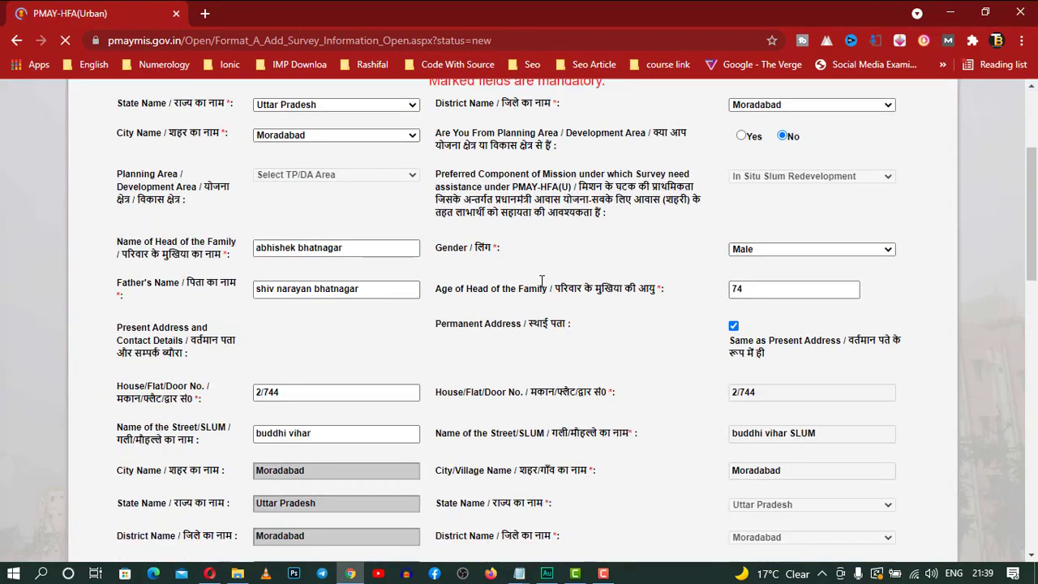
{"action": "scroll", "coordinate": [541, 284], "scroll_direction": "down", "scroll_amount": 1}
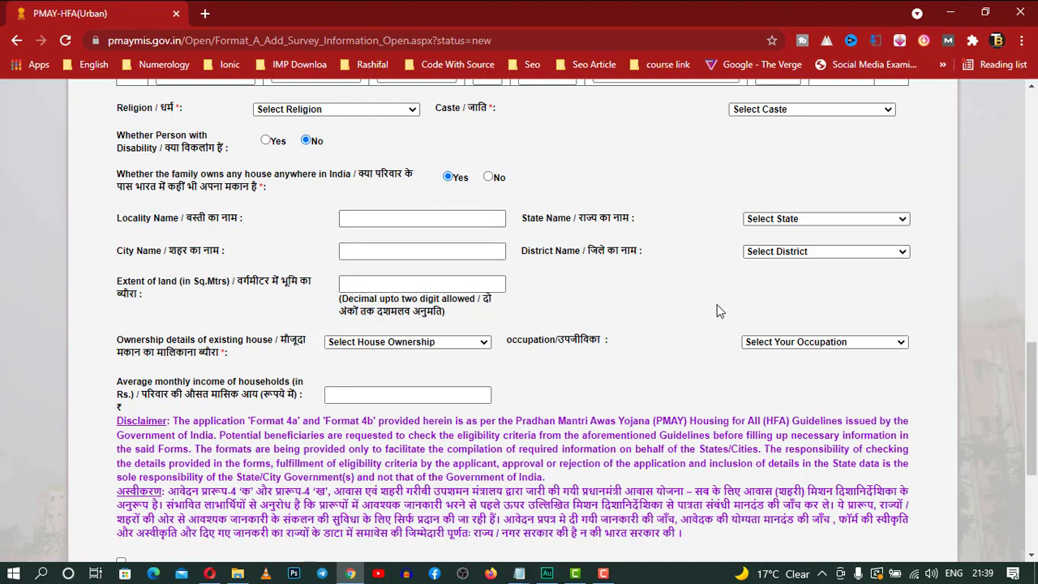
{"action": "scroll", "coordinate": [717, 310], "scroll_direction": "down", "scroll_amount": 1}
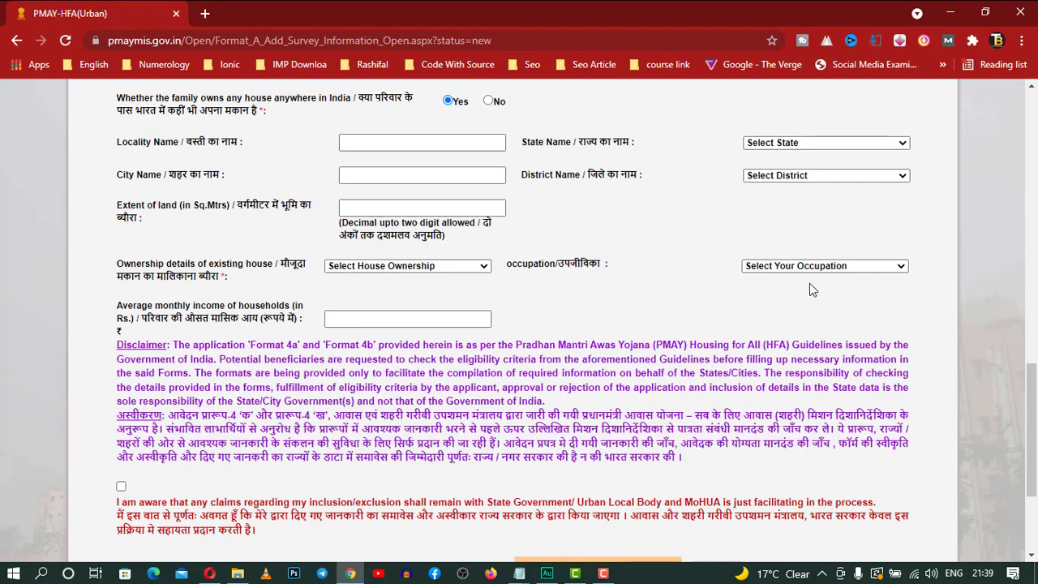
{"action": "left_click", "coordinate": [803, 268]}
{"action": "scroll", "coordinate": [803, 268], "scroll_direction": "down", "scroll_amount": 1}
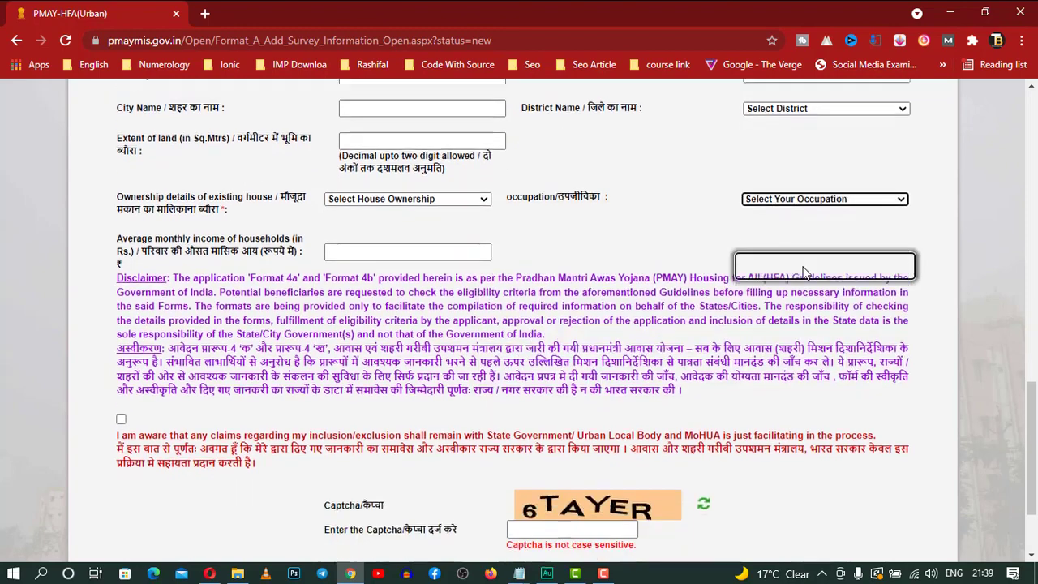
{"action": "left_click", "coordinate": [805, 190]}
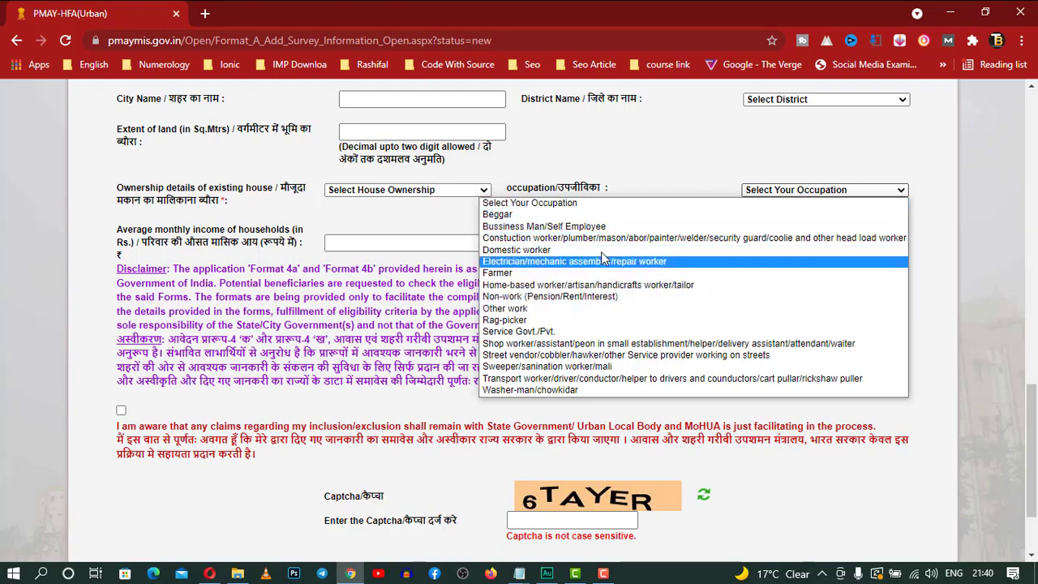
{"action": "left_click", "coordinate": [667, 171]}
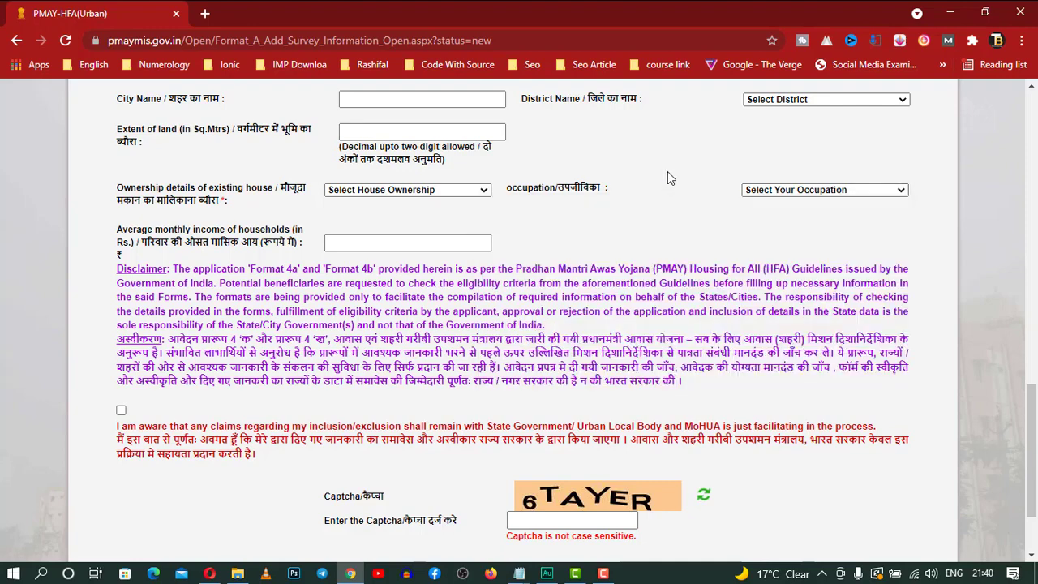
{"action": "left_click", "coordinate": [340, 247]}
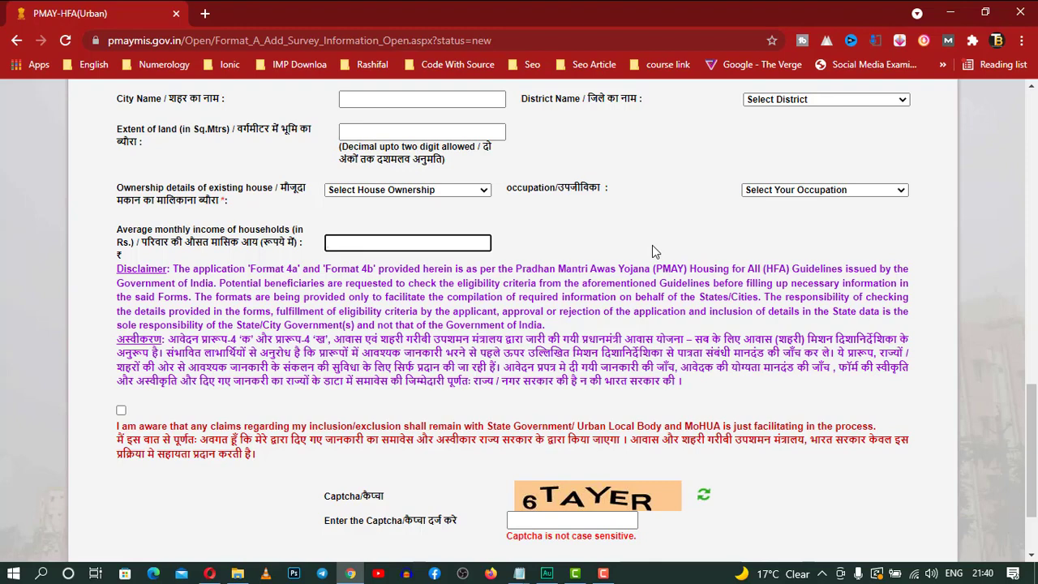
{"action": "scroll", "coordinate": [652, 245], "scroll_direction": "down", "scroll_amount": 3}
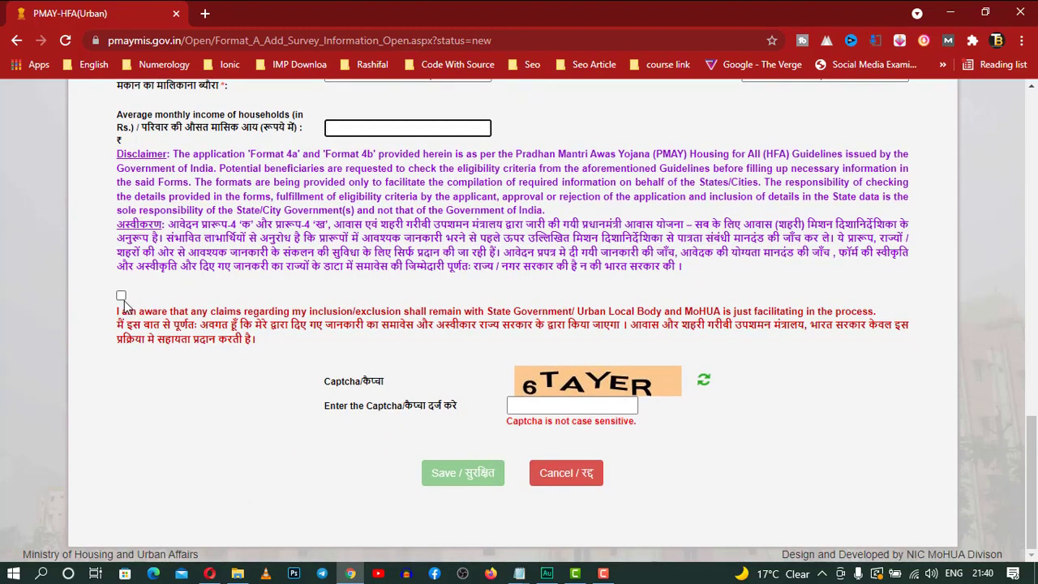
Focus the captcha field, then select the URL path after pmaymis.gov.in in the address bar
{"action": "left_click", "coordinate": [574, 401]}
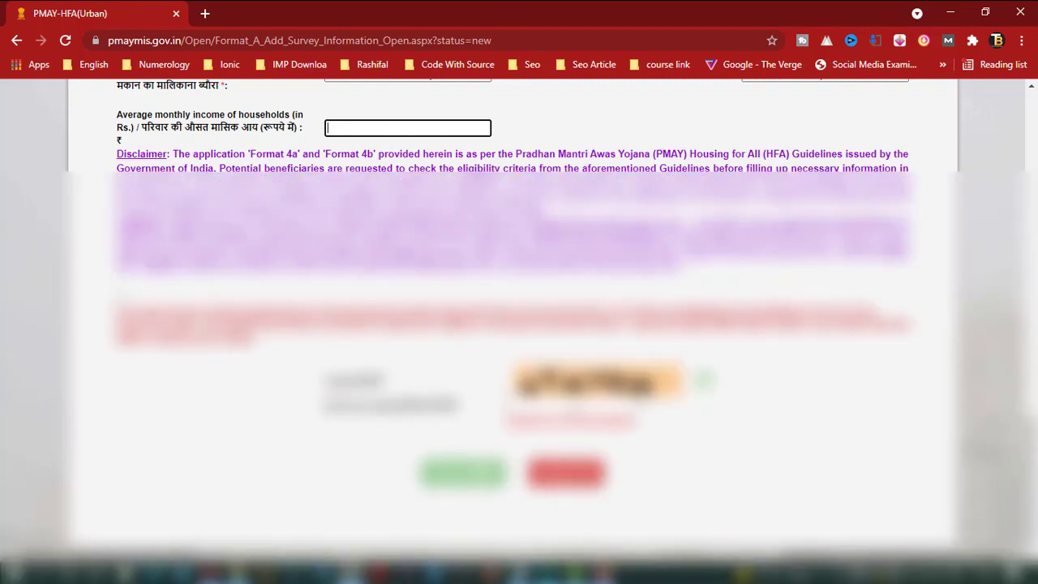
{"action": "scroll", "coordinate": [518, 324], "scroll_direction": "up", "scroll_amount": 15}
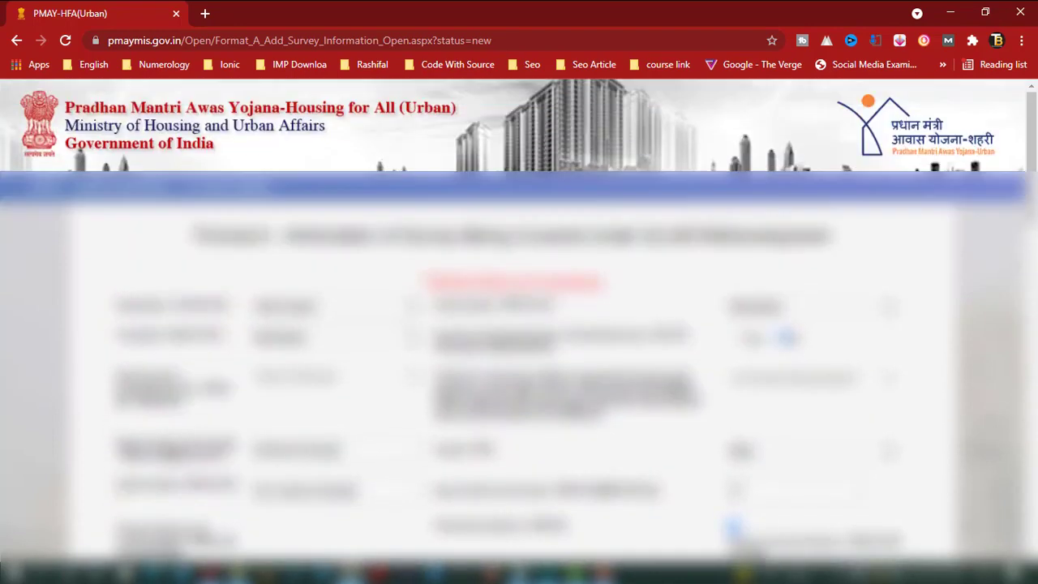
{"action": "scroll", "coordinate": [519, 324], "scroll_direction": "down", "scroll_amount": 1}
{"action": "scroll", "coordinate": [519, 325], "scroll_direction": "down", "scroll_amount": 1}
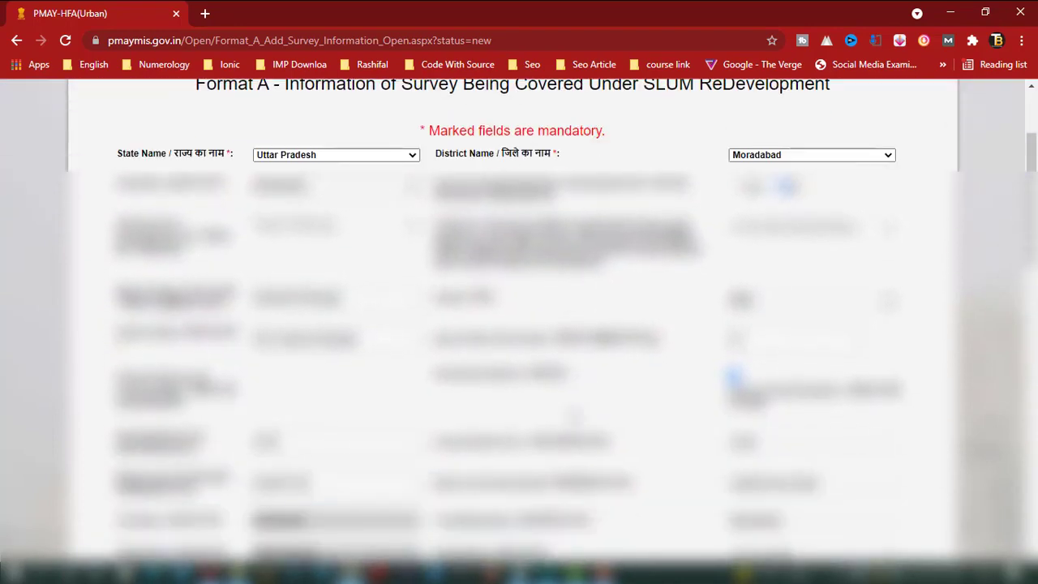
{"action": "scroll", "coordinate": [576, 417], "scroll_direction": "down", "scroll_amount": 5}
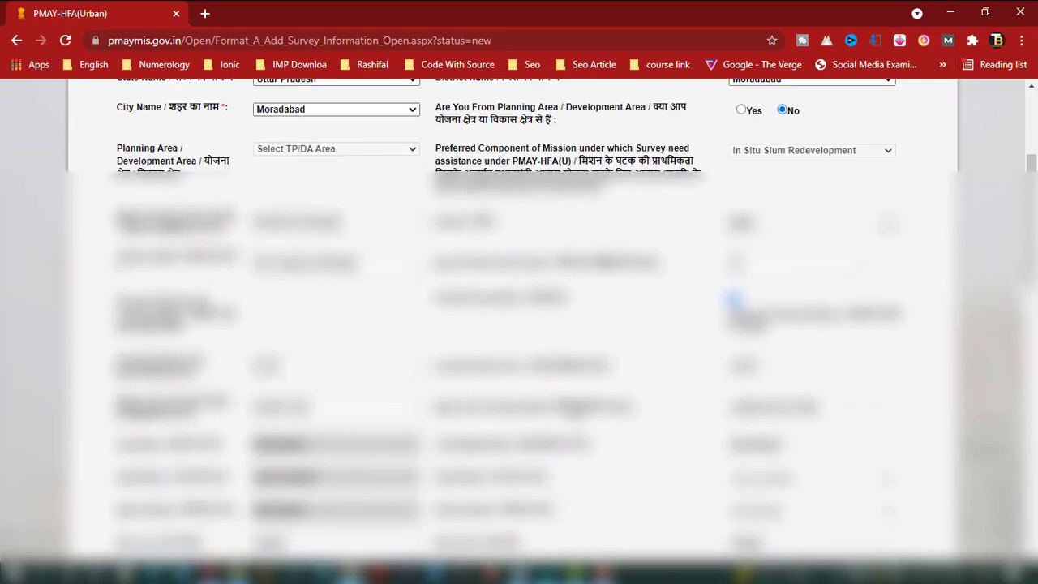
{"action": "scroll", "coordinate": [573, 317], "scroll_direction": "up", "scroll_amount": 8}
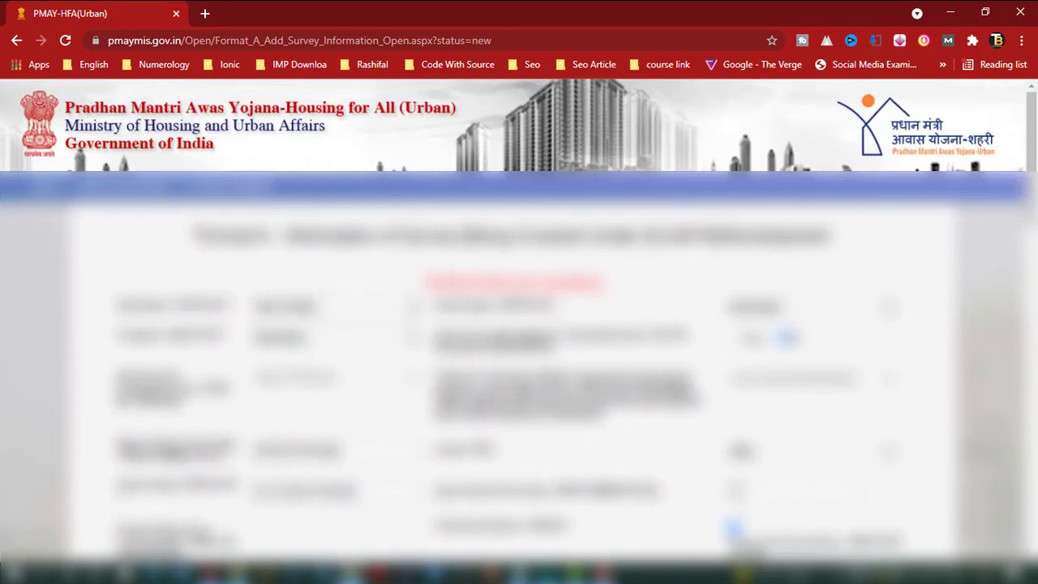
{"action": "scroll", "coordinate": [193, 130], "scroll_direction": "down", "scroll_amount": 1}
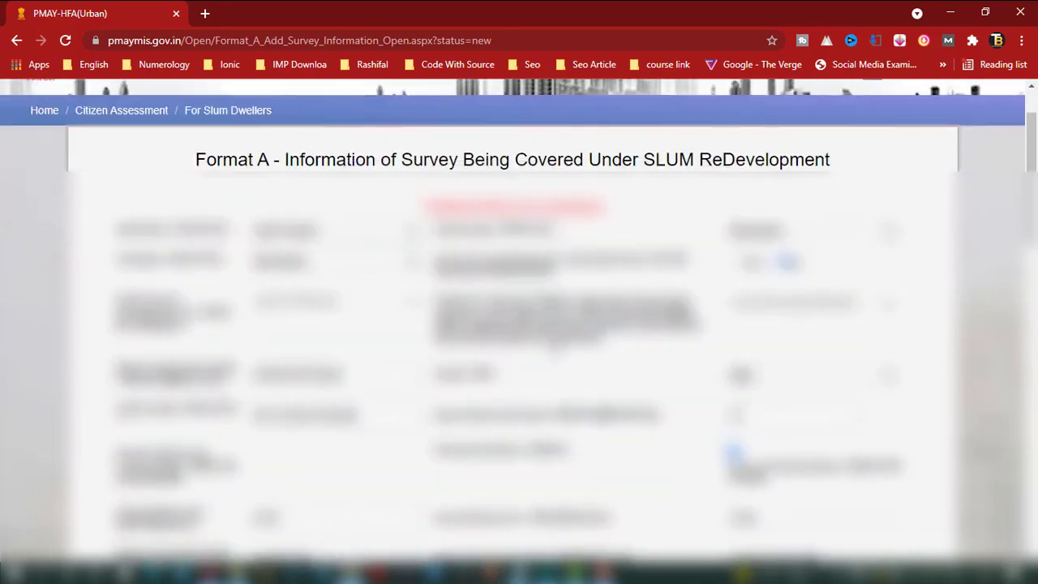
{"action": "scroll", "coordinate": [193, 130], "scroll_direction": "up", "scroll_amount": 1}
{"action": "left_click_drag", "start_coordinate": [193, 40], "coordinate": [573, 42]}
Trim the address to pmaymis.gov.in and load it, getting past the 404 page
{"action": "key", "text": "BackSpace"}
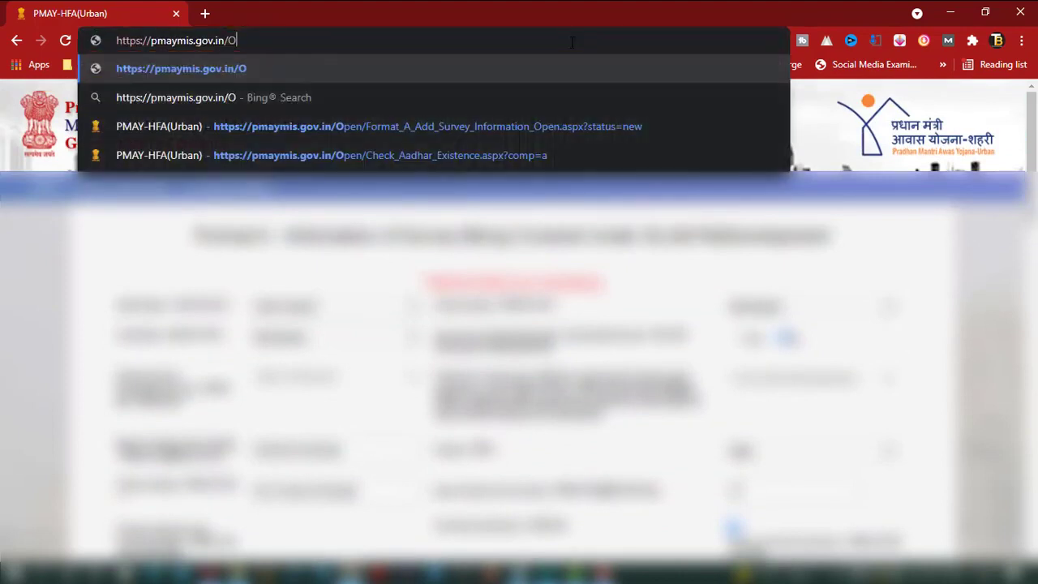
{"action": "key", "text": "Return"}
{"action": "left_click", "coordinate": [280, 39]}
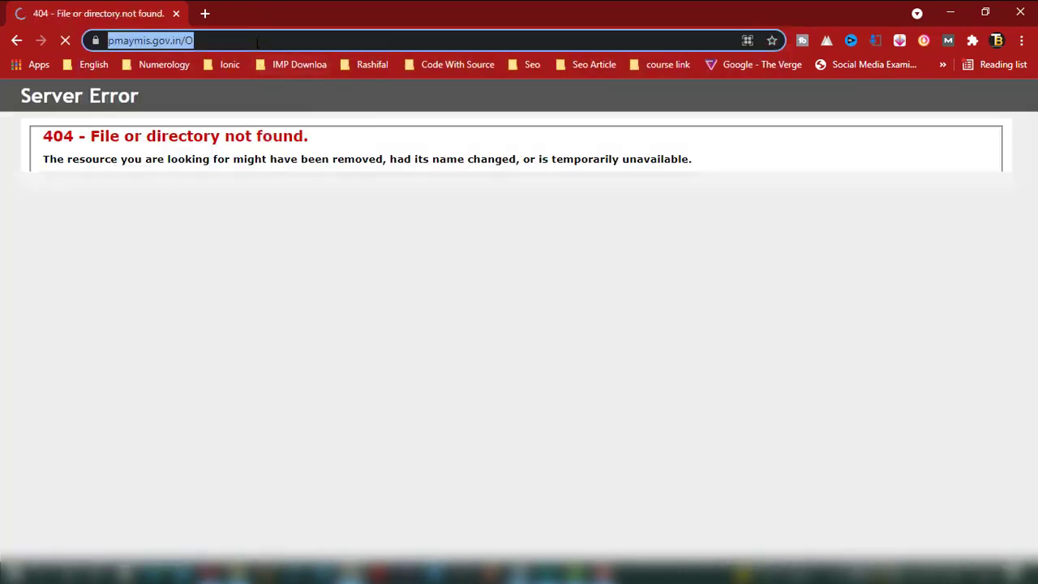
{"action": "key", "text": "BackSpace"}
{"action": "key", "text": "Return"}
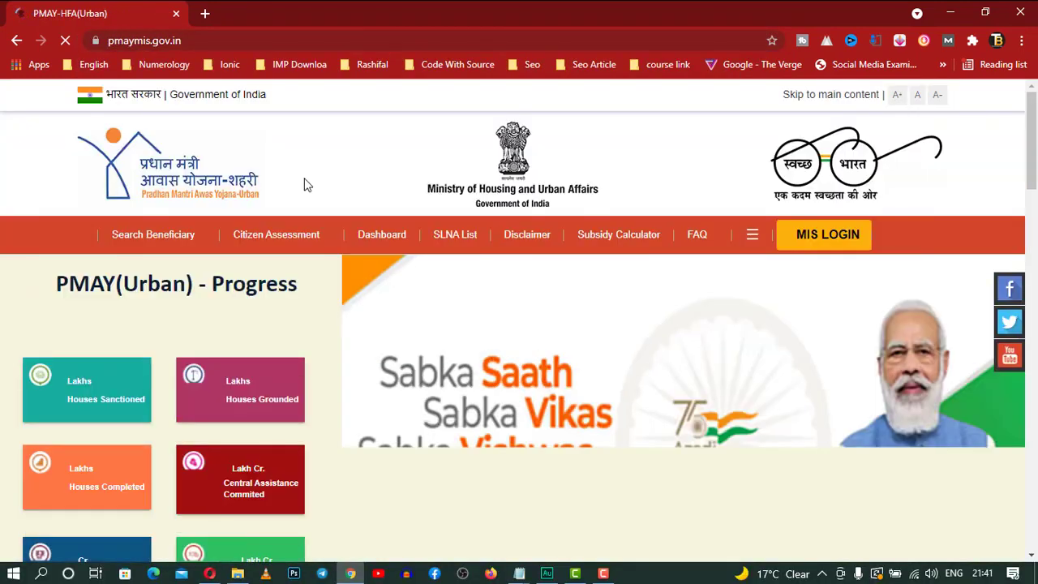
{"action": "mouse_move", "coordinate": [284, 243]}
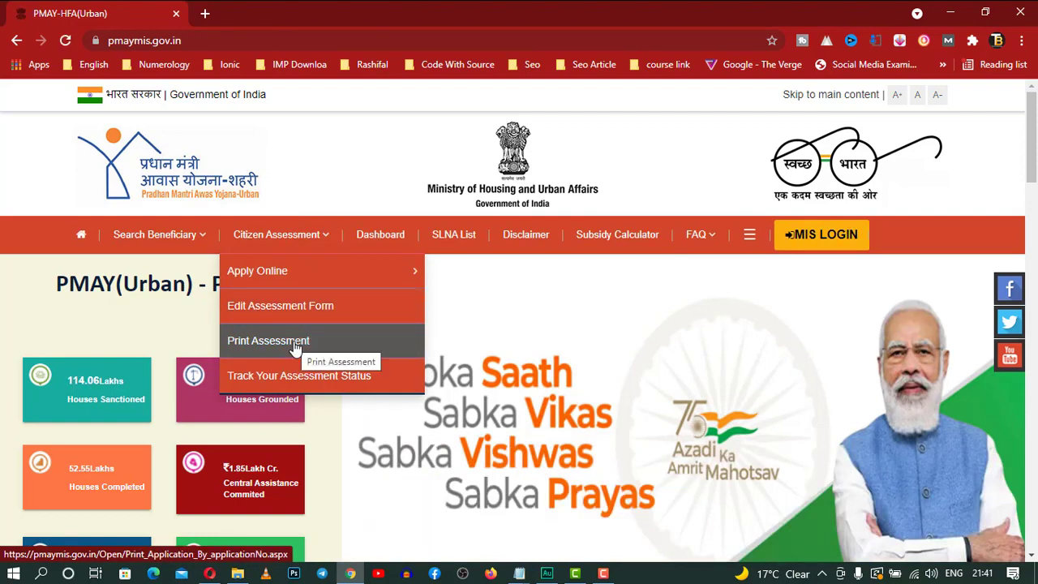
Choose Track Your Assessment Status under Citizen Assessment, loading the Track_Application_Status.aspx page
{"action": "left_click", "coordinate": [316, 387]}
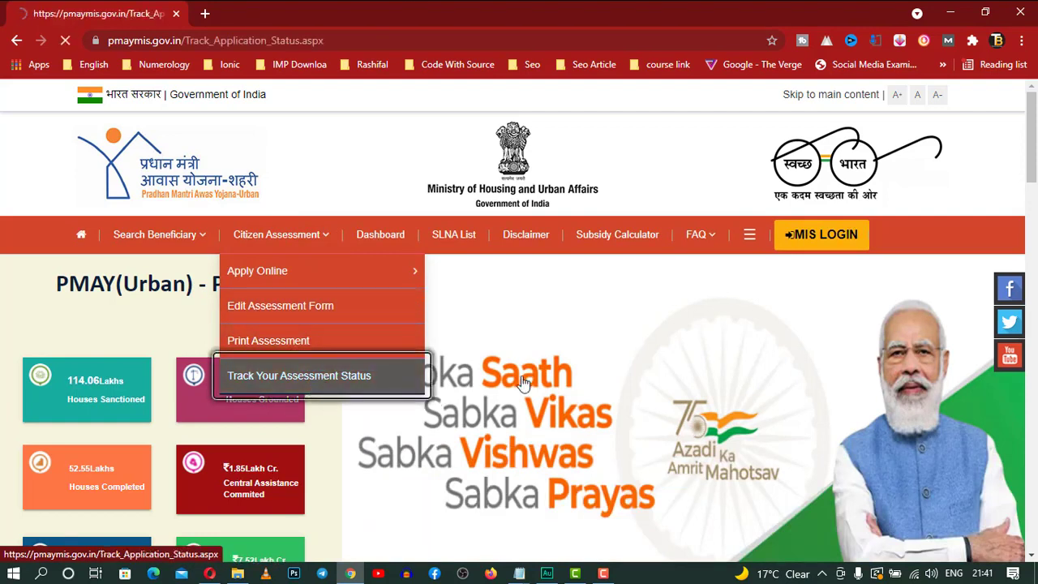